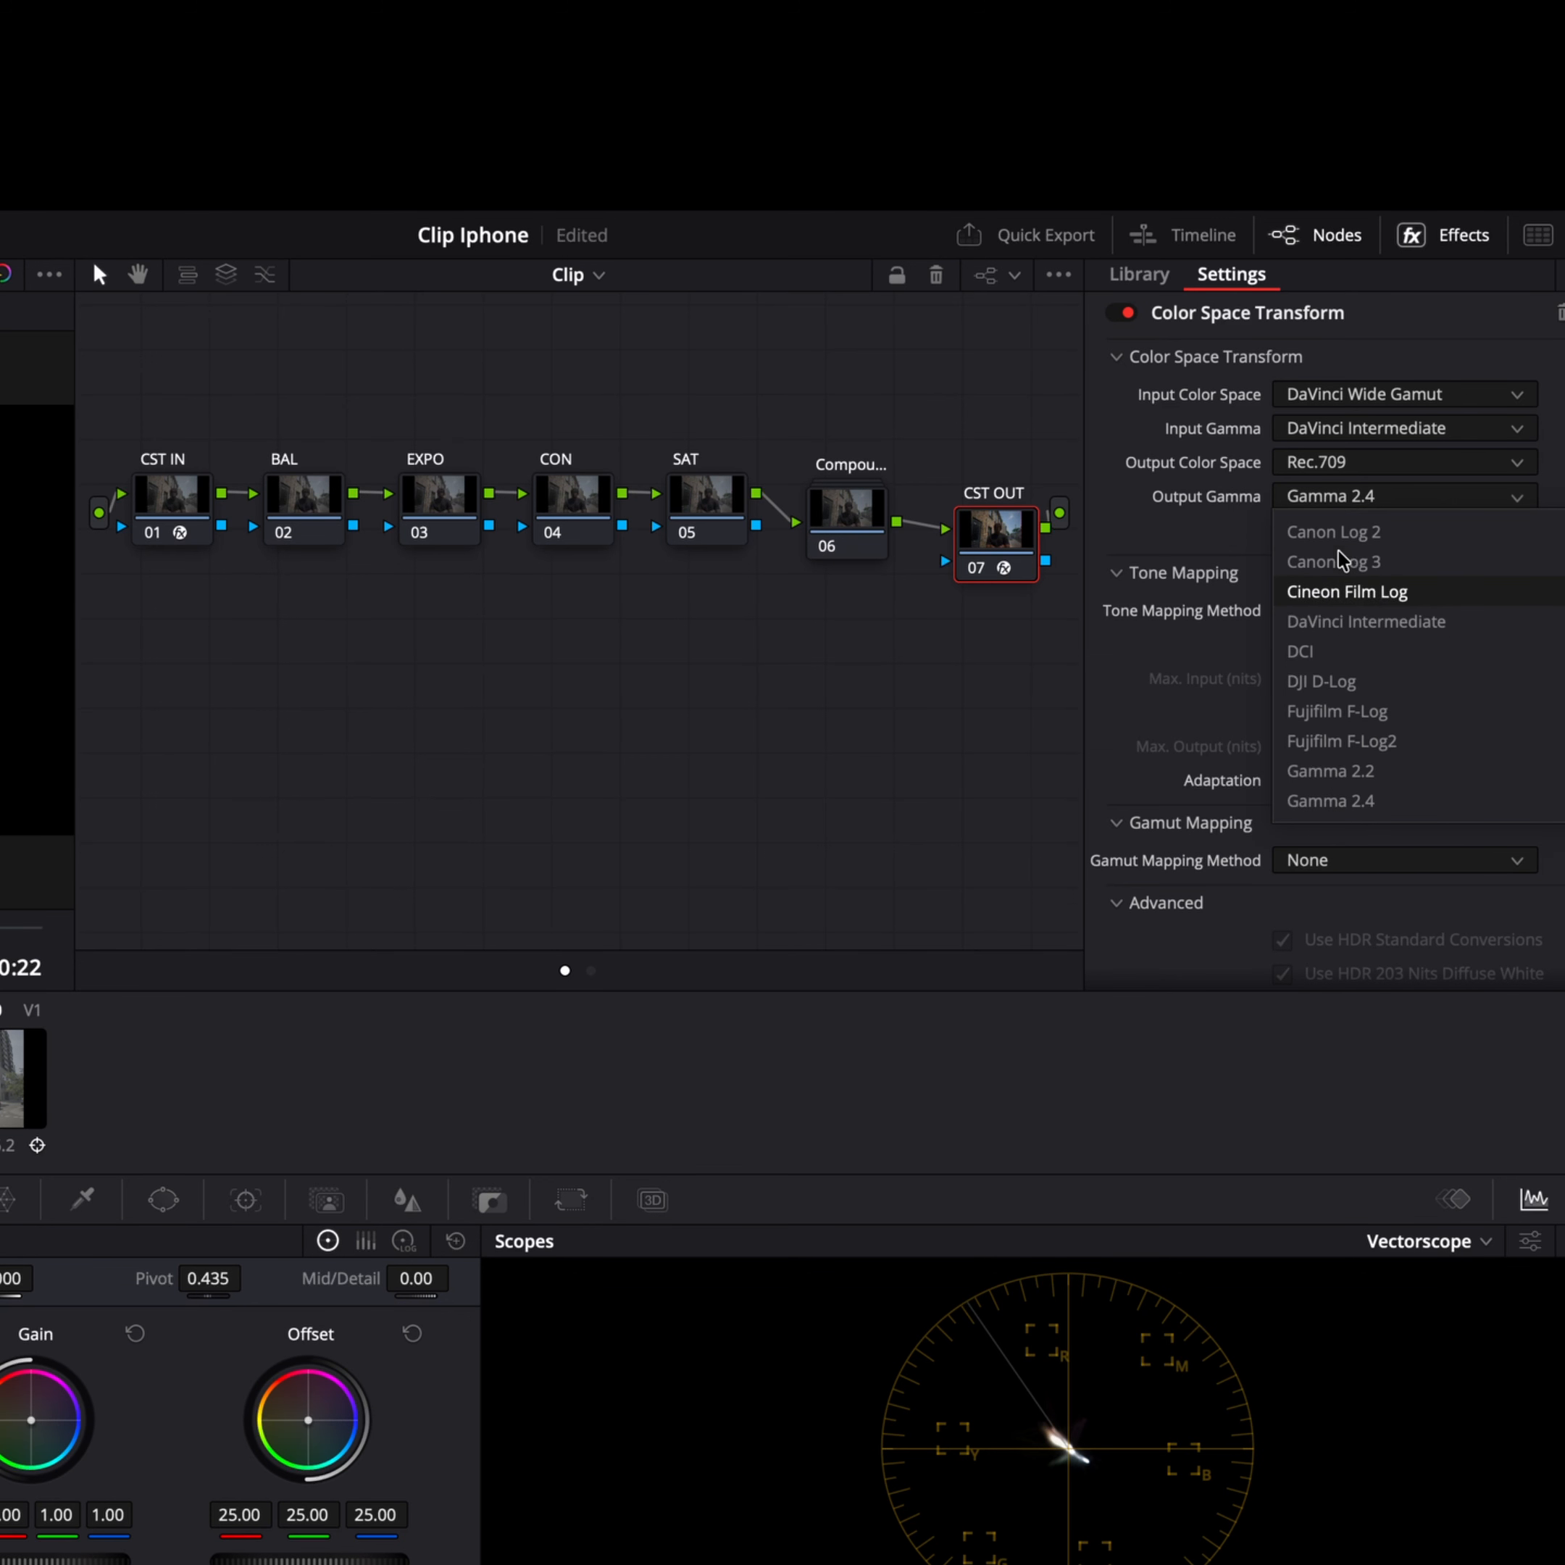
Step: Set the CST OUT output gamma to Cineon Film Log and apply the Rec709 Kodak 2383 D60 LUT to the KODAK node
{"action": "left_click", "coordinate": [1357, 593]}
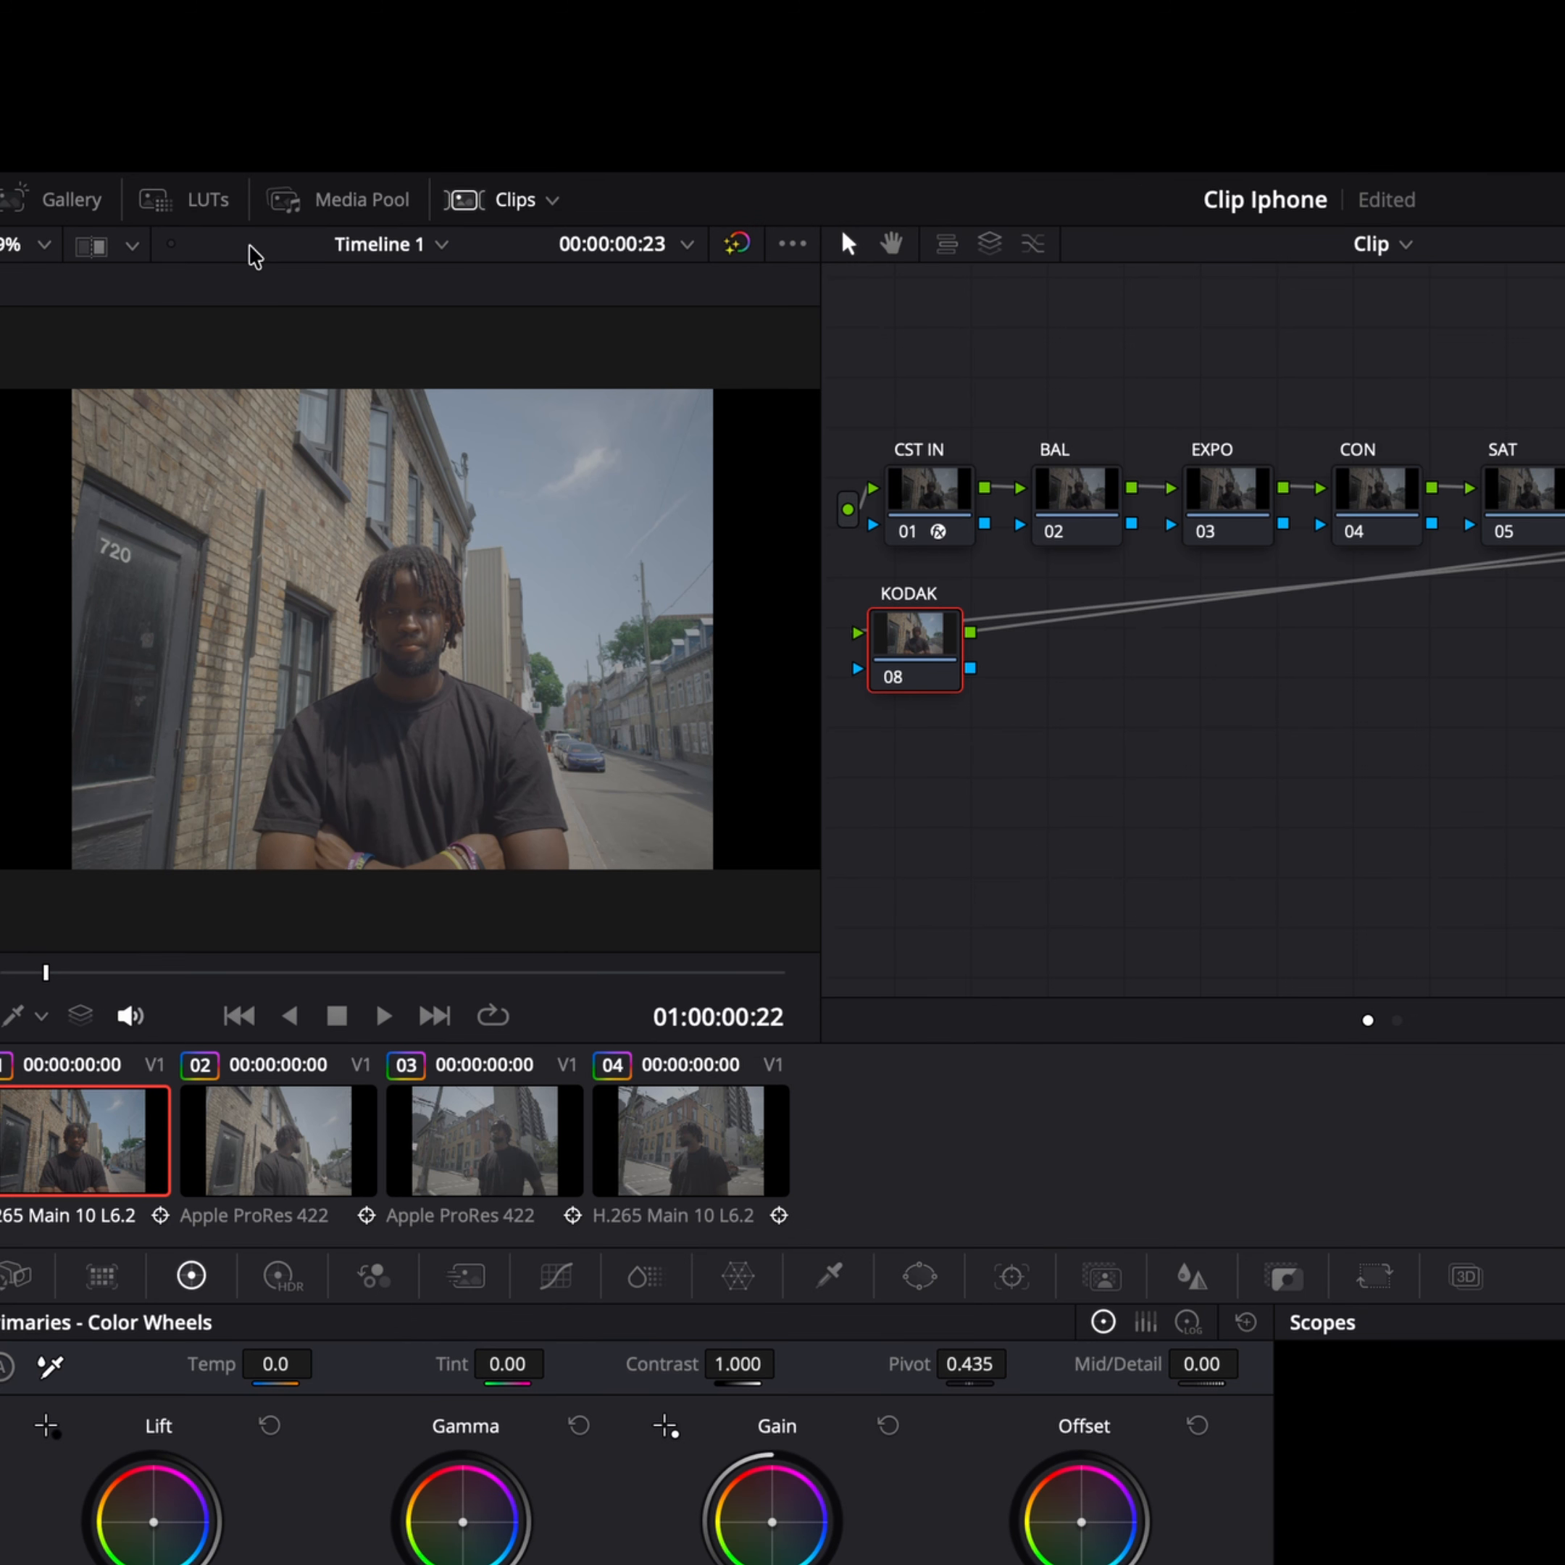
{"action": "left_click", "coordinate": [179, 200]}
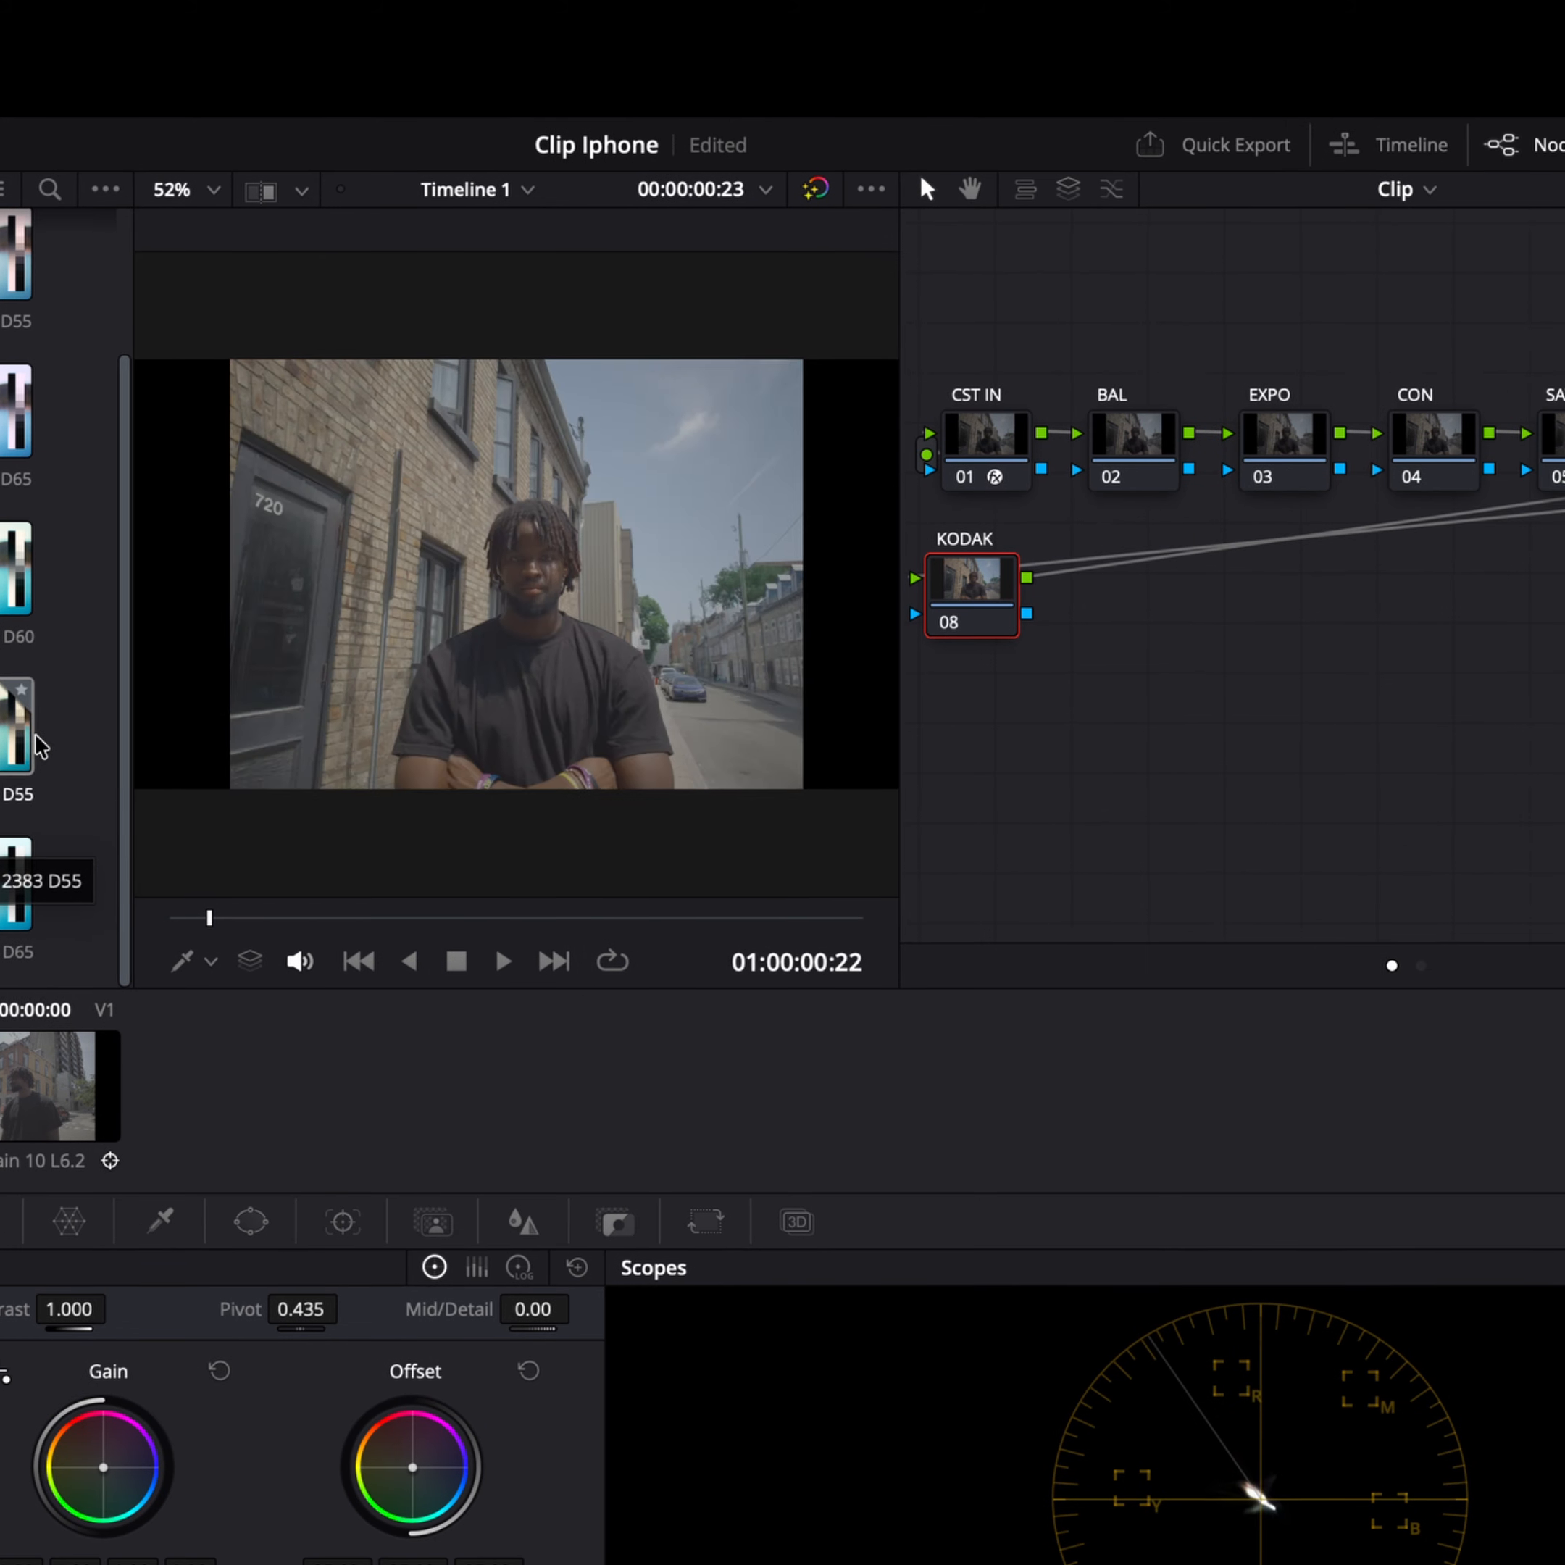
{"action": "left_click_drag", "start_coordinate": [253, 772], "coordinate": [1009, 582]}
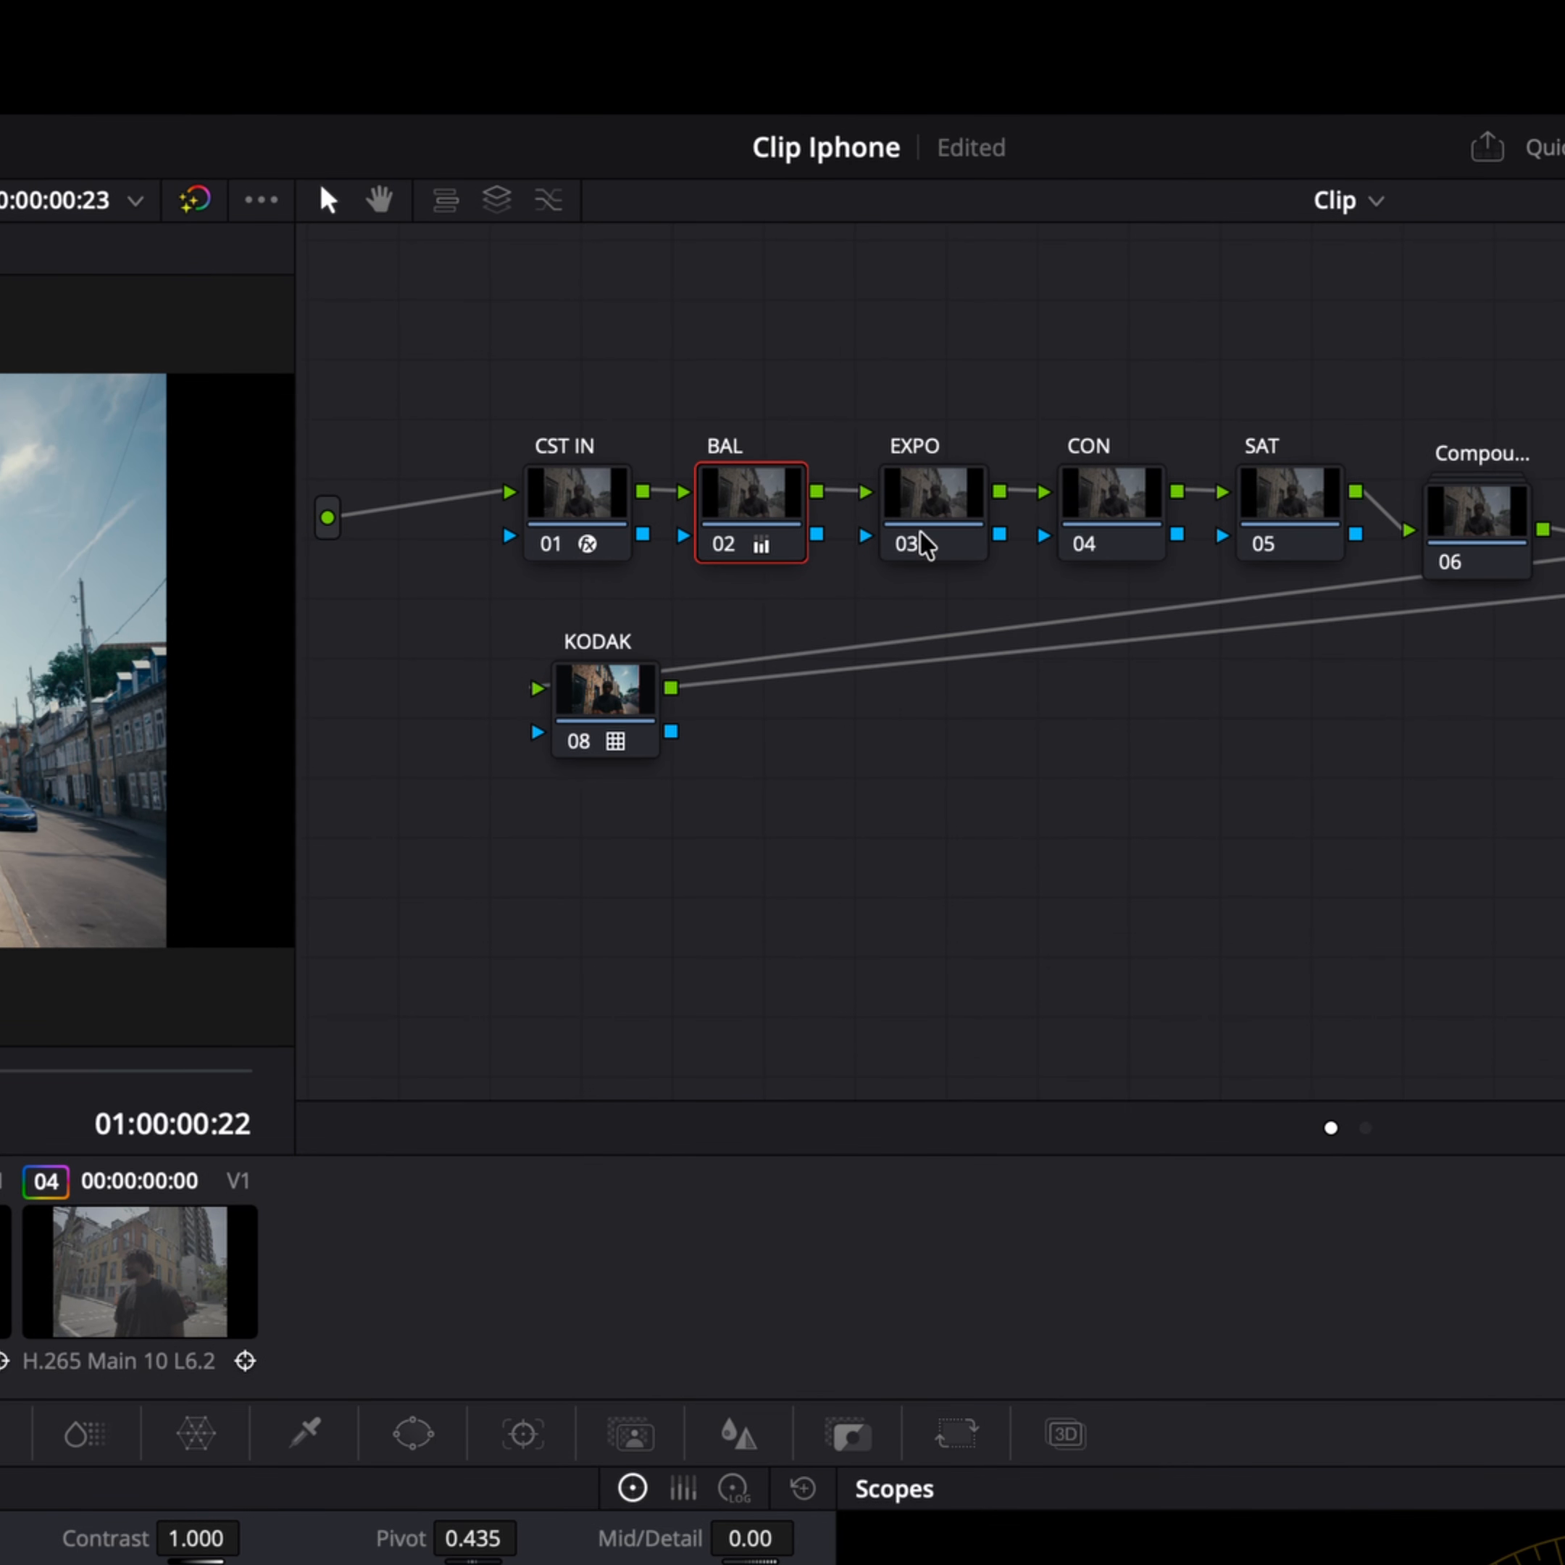
Step: Try raising the EXPO node's master gain to about 1.22 and reset it
{"action": "left_click", "coordinate": [826, 514]}
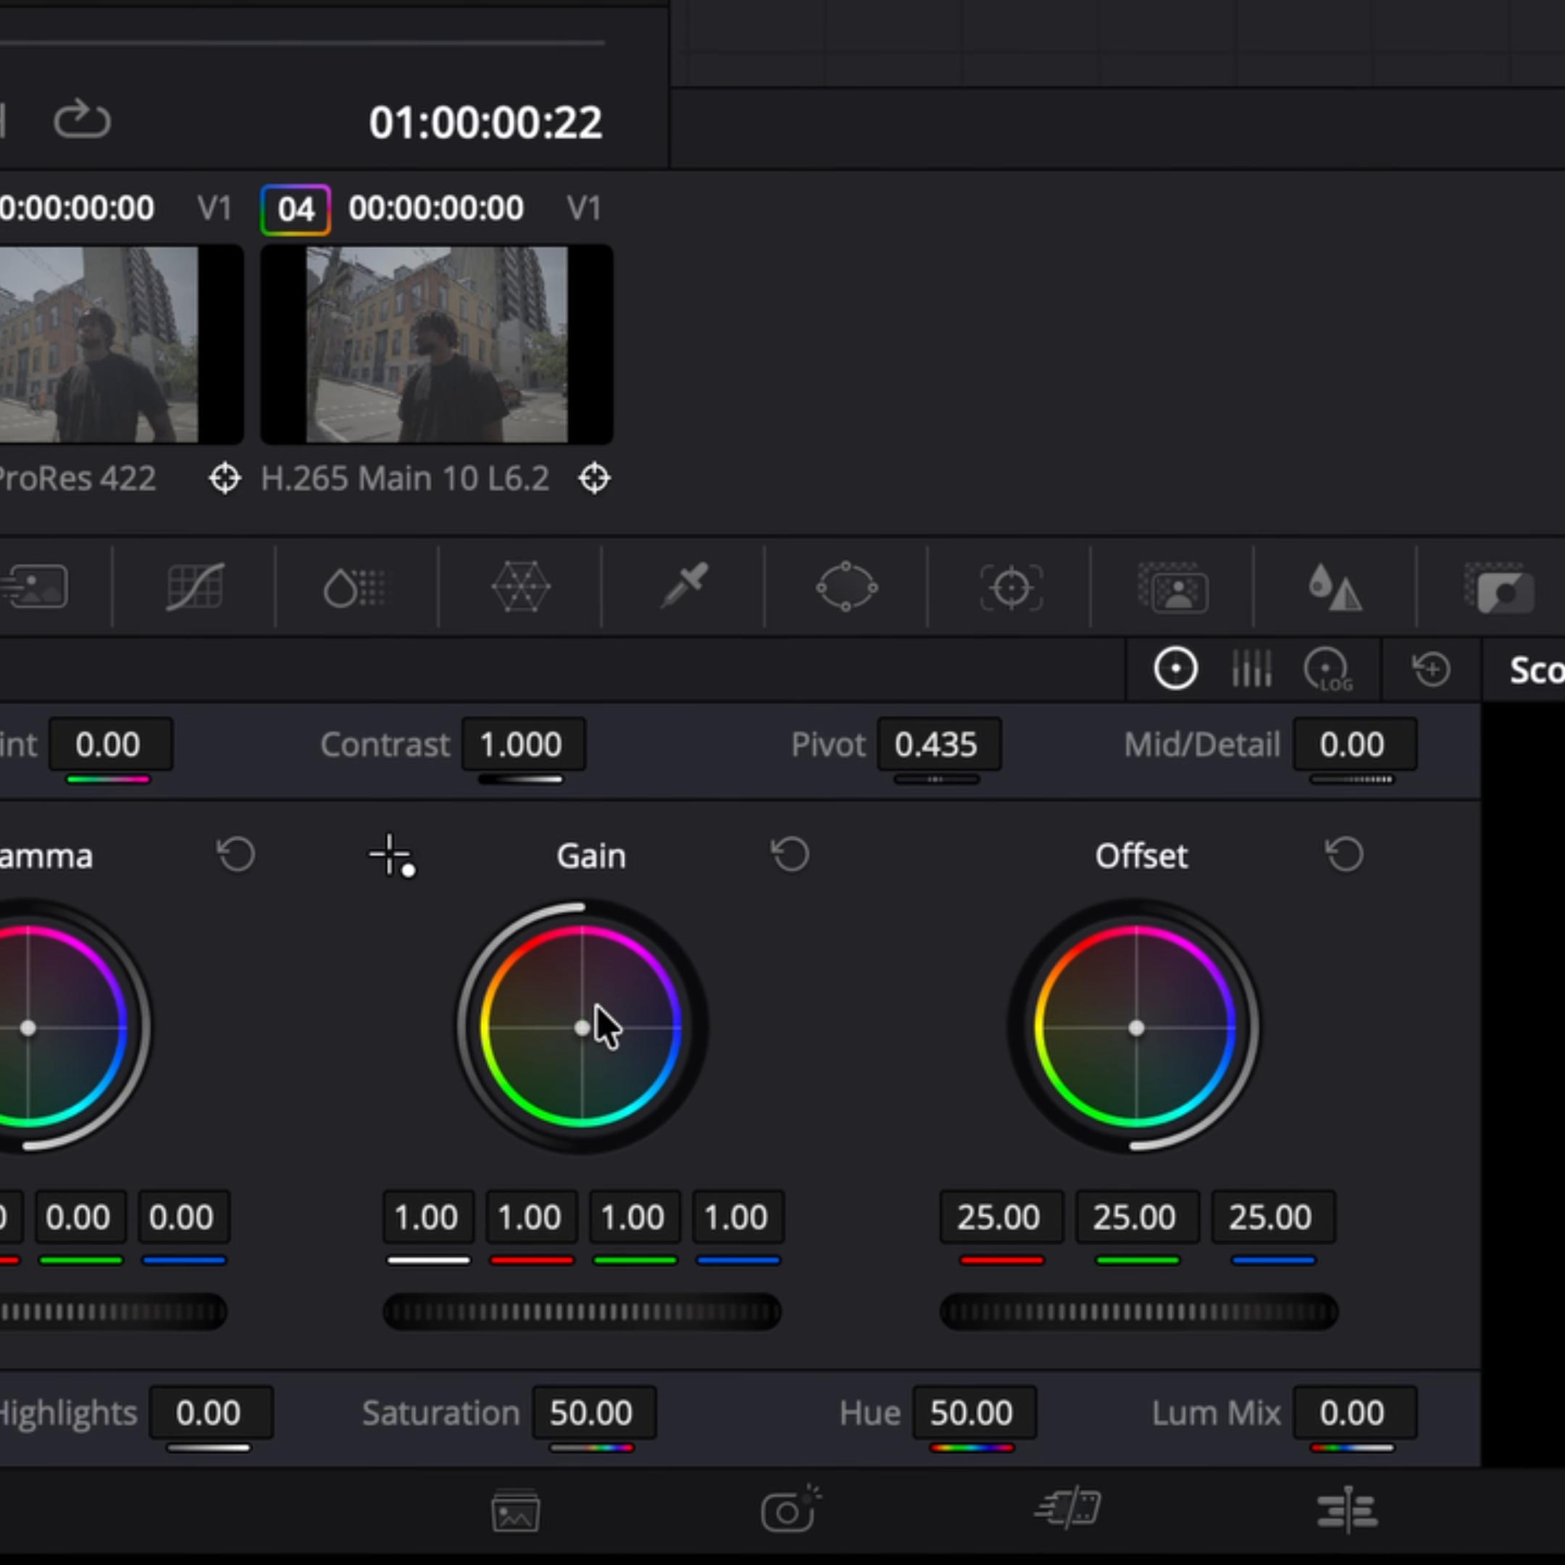
{"action": "left_click_drag", "start_coordinate": [581, 1312], "coordinate": [673, 1312]}
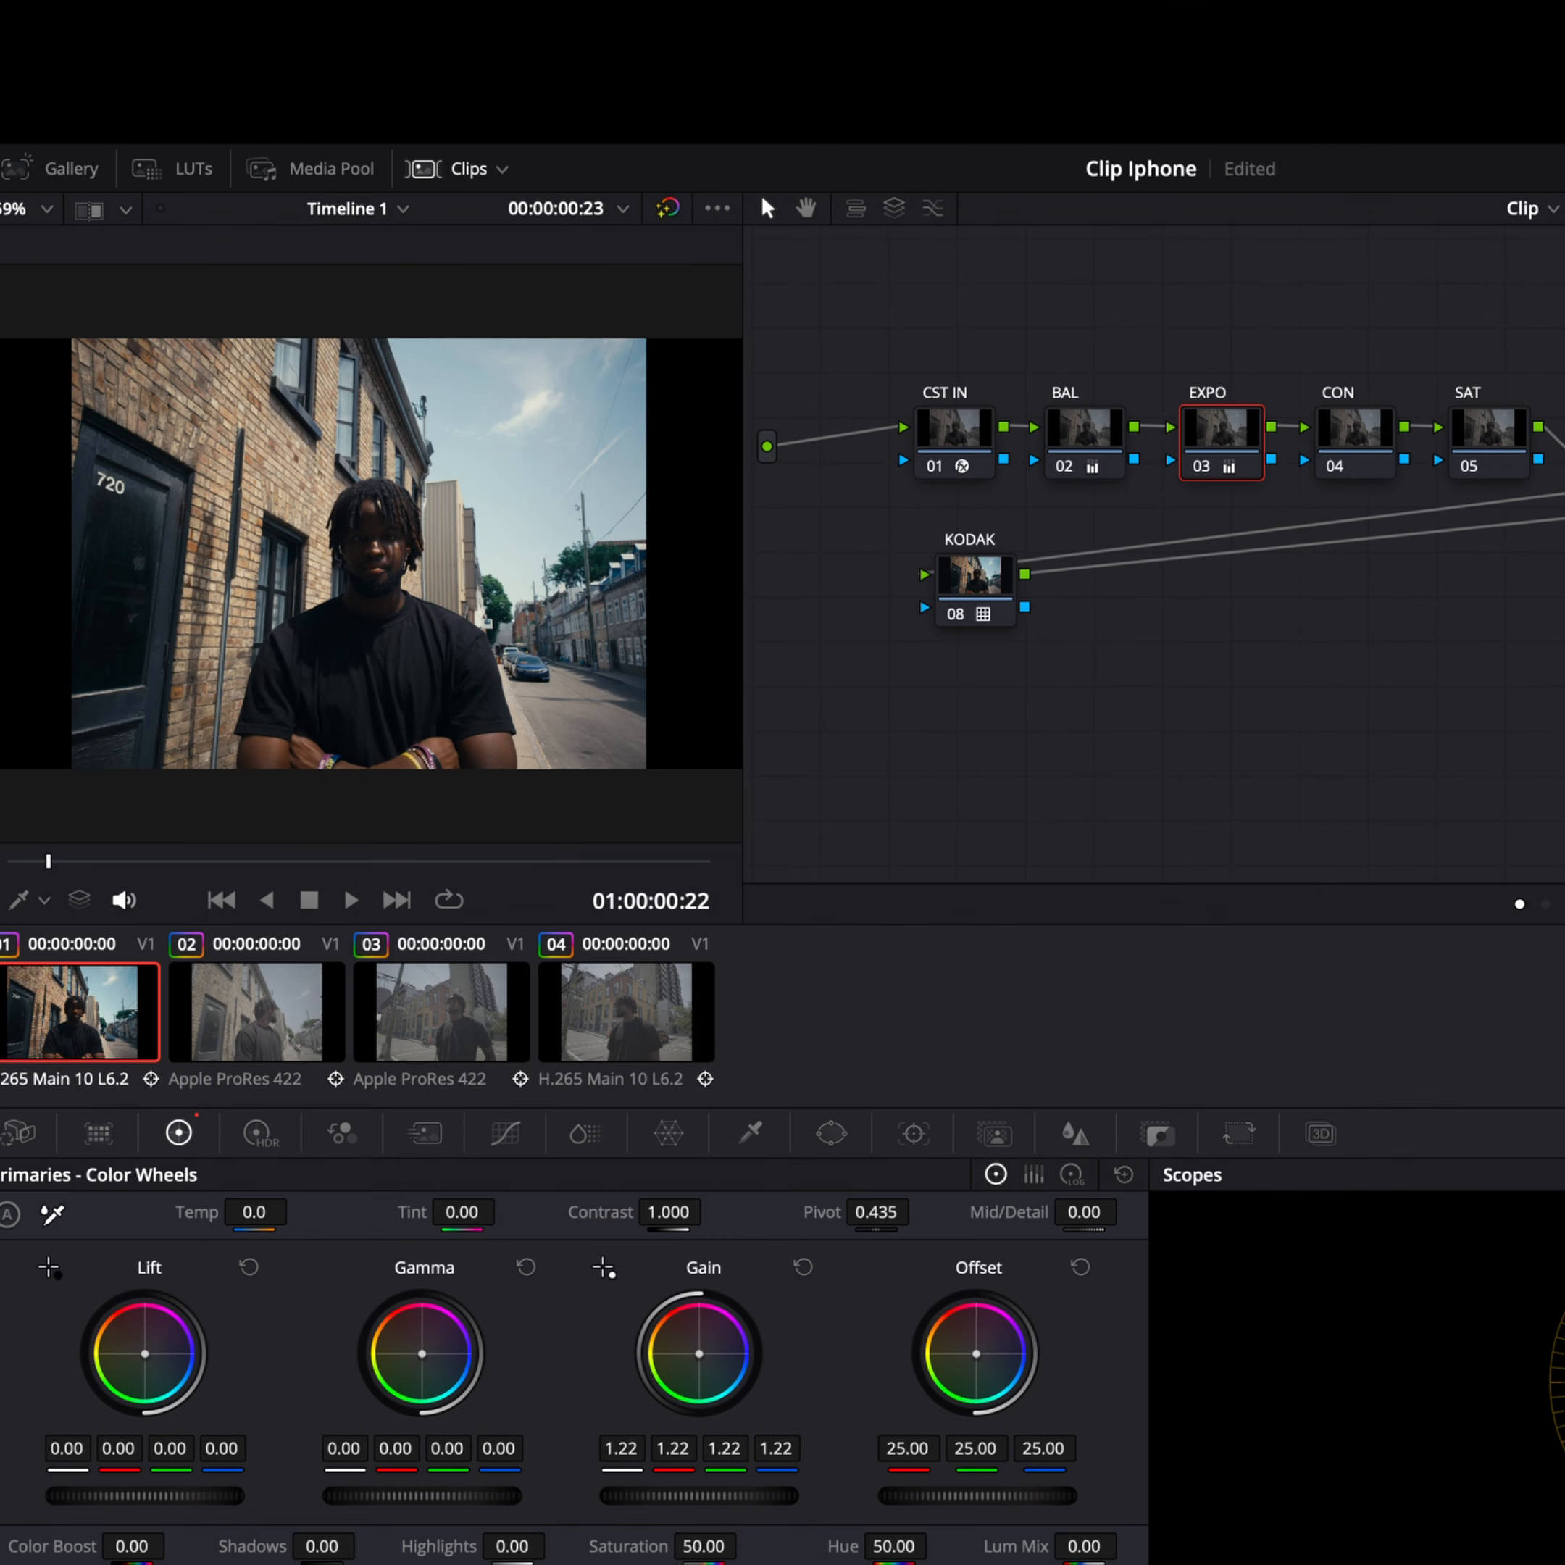
{"action": "mouse_move", "coordinate": [717, 1496]}
{"action": "left_mouse_down"}
{"action": "mouse_move", "coordinate": [668, 1496]}
{"action": "mouse_move", "coordinate": [777, 1495]}
{"action": "mouse_move", "coordinate": [712, 1495]}
{"action": "left_mouse_up"}
{"action": "left_click", "coordinate": [802, 1266]}
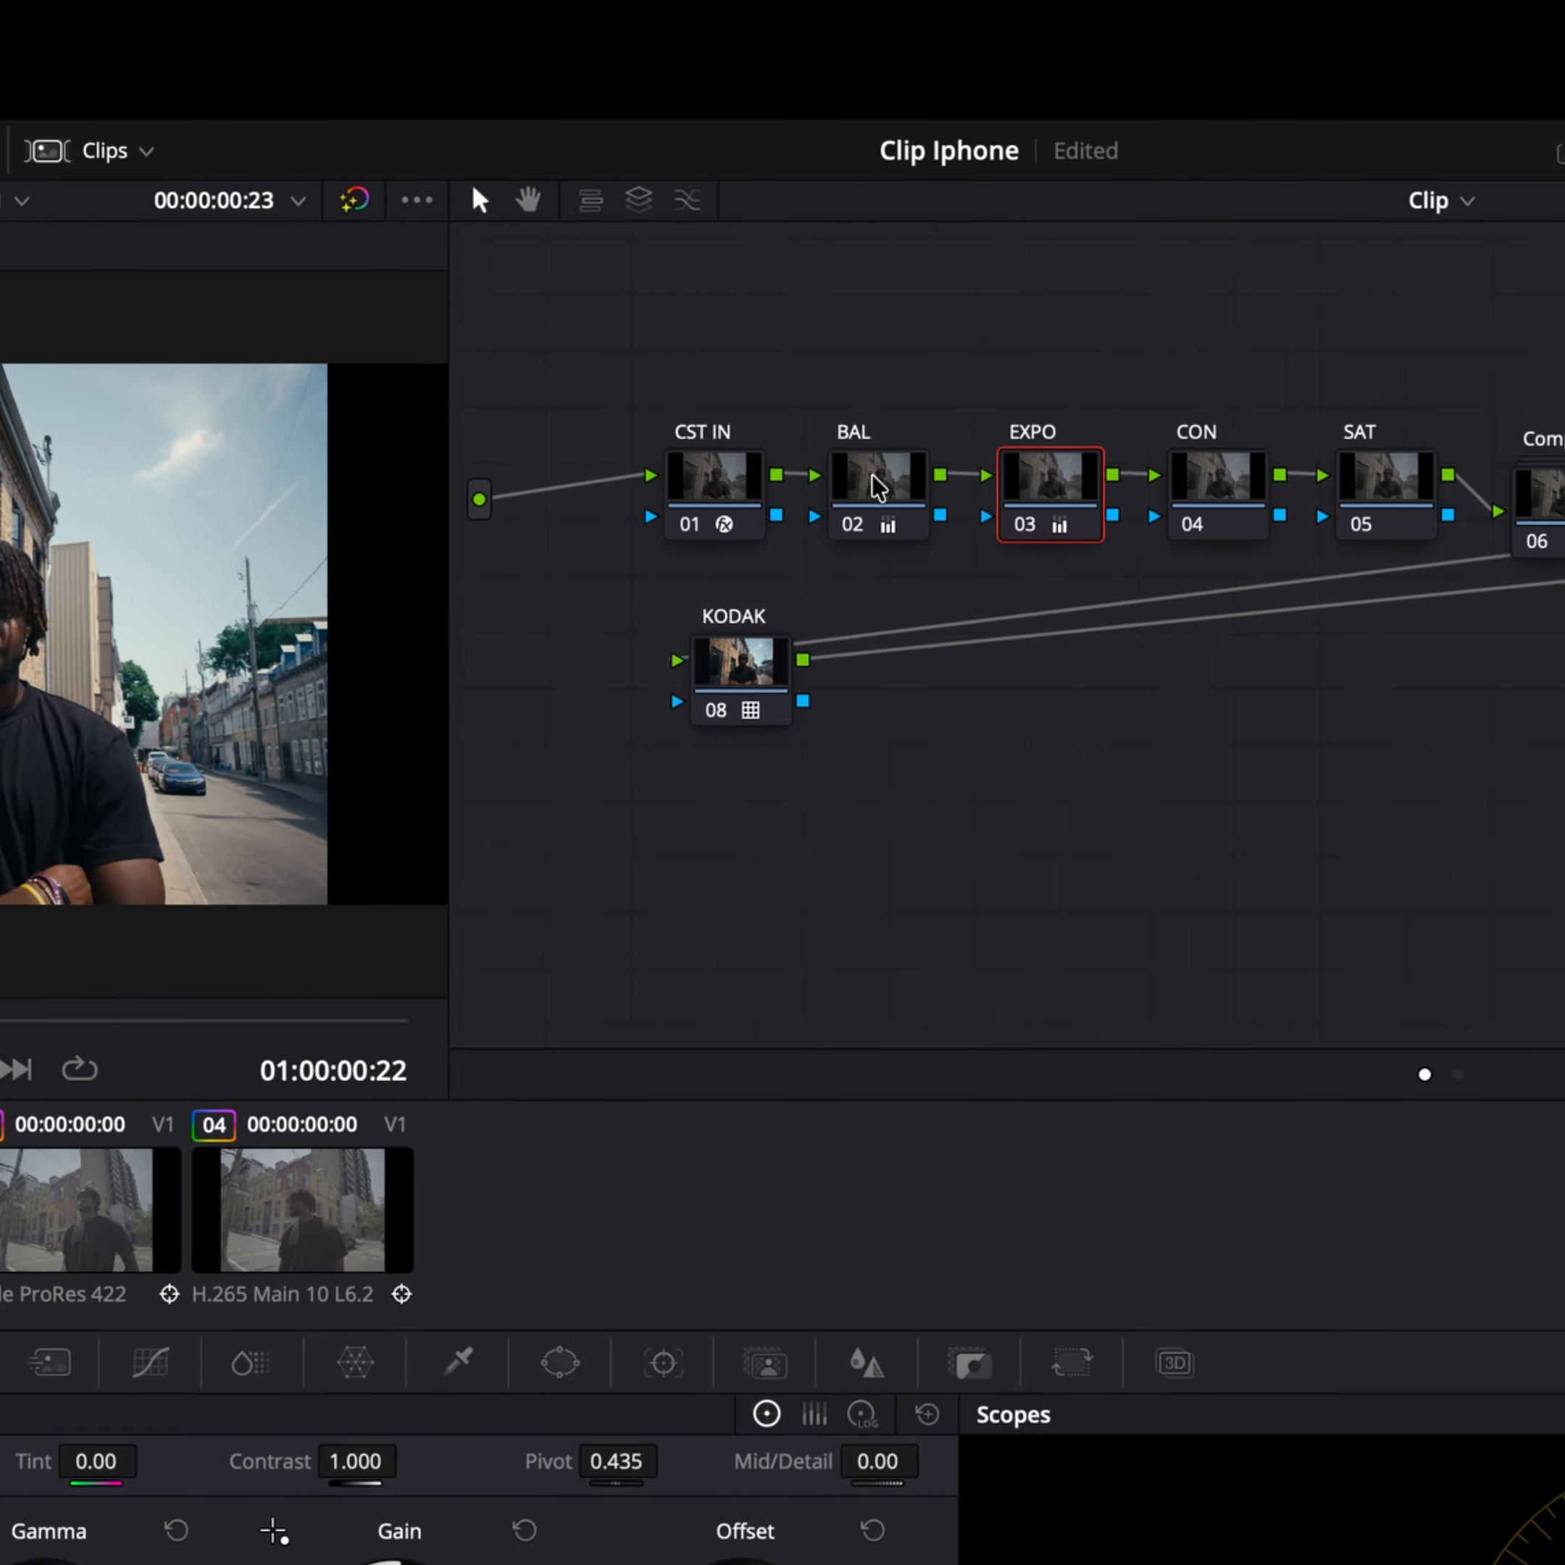
Step: Nudge the BAL node's gain color balance and raise the SAT node's gain to 1.13
{"action": "left_click", "coordinate": [1081, 423]}
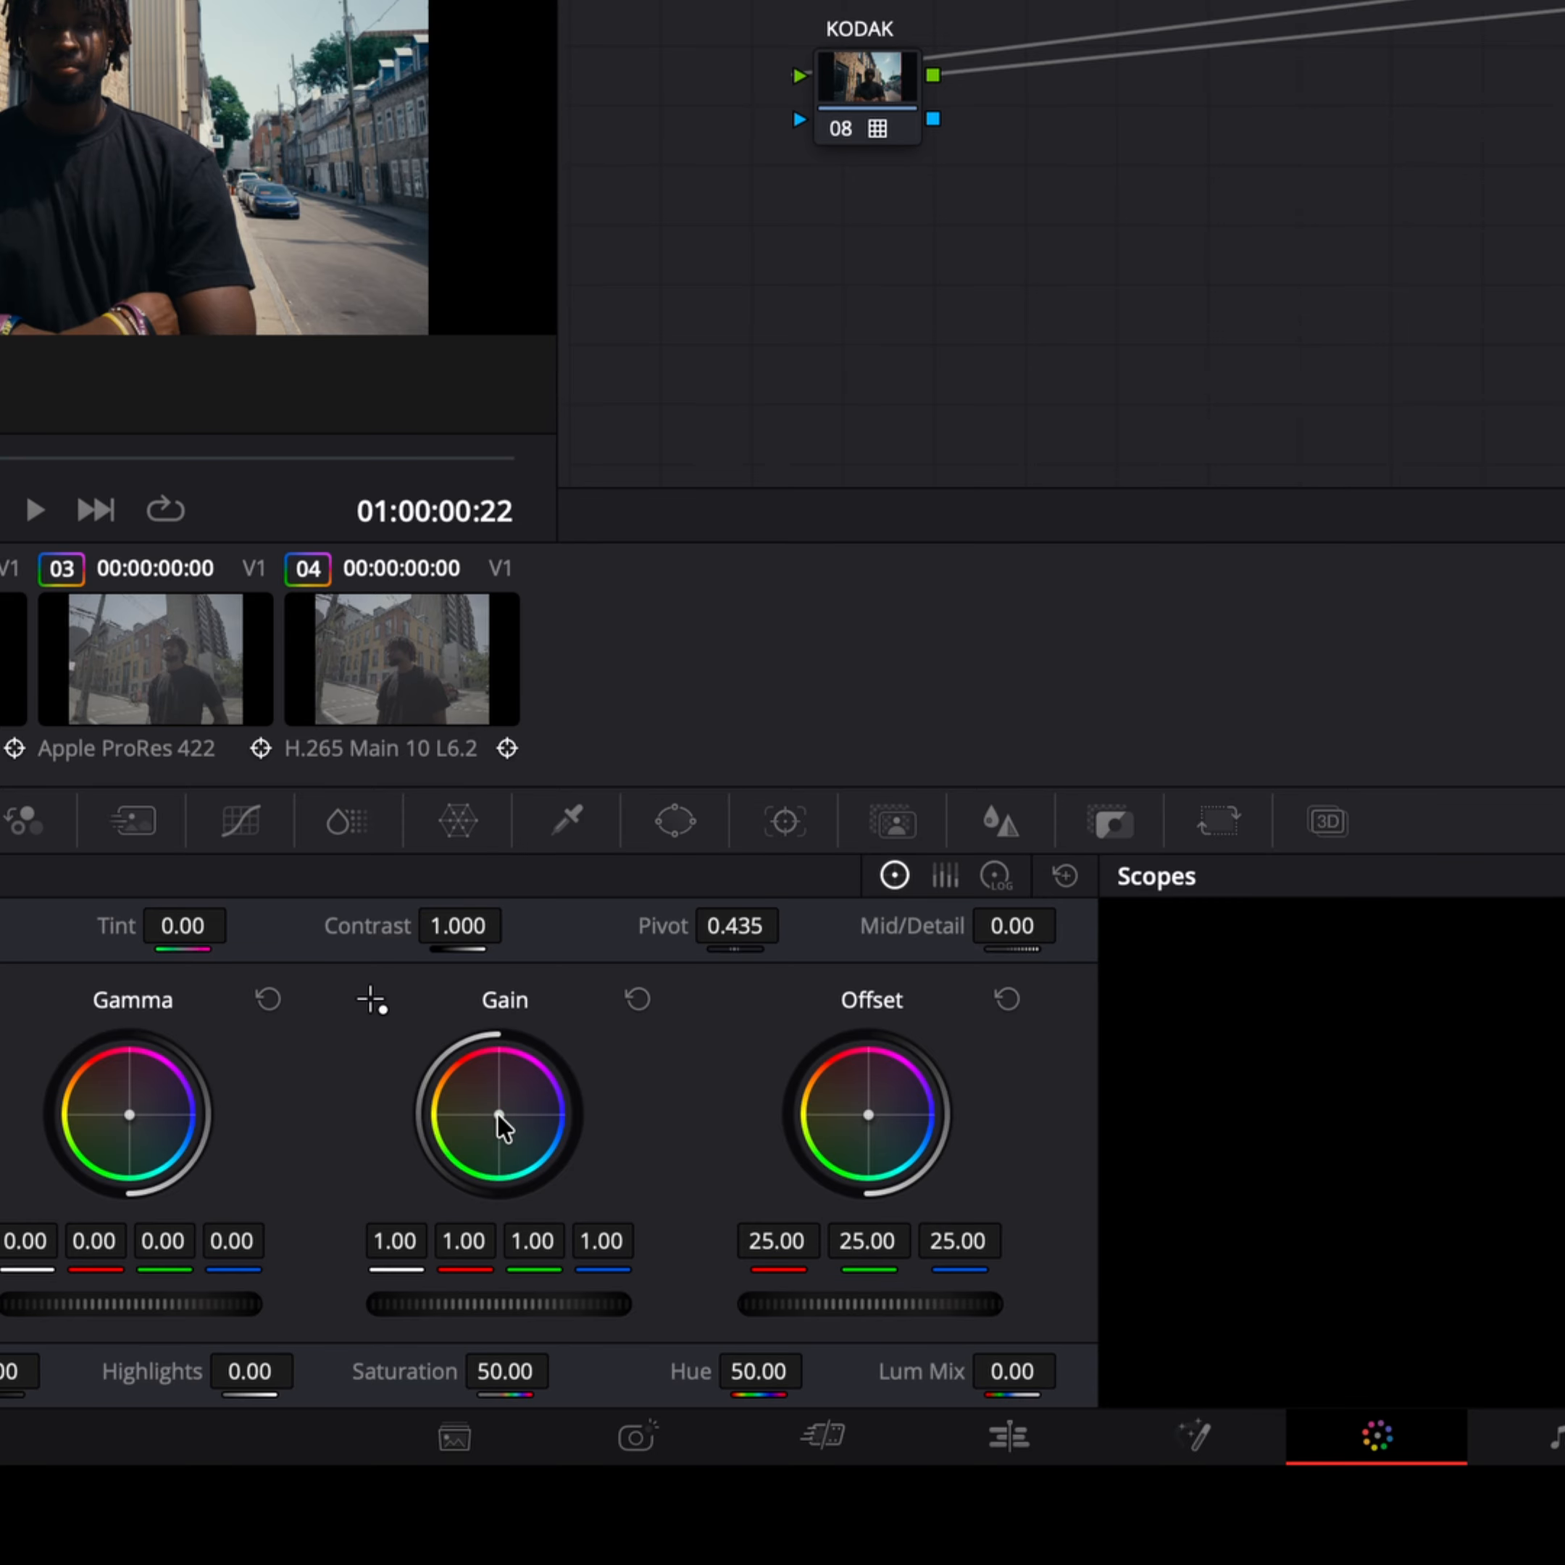
{"action": "left_click_drag", "start_coordinate": [492, 1113], "coordinate": [495, 1112]}
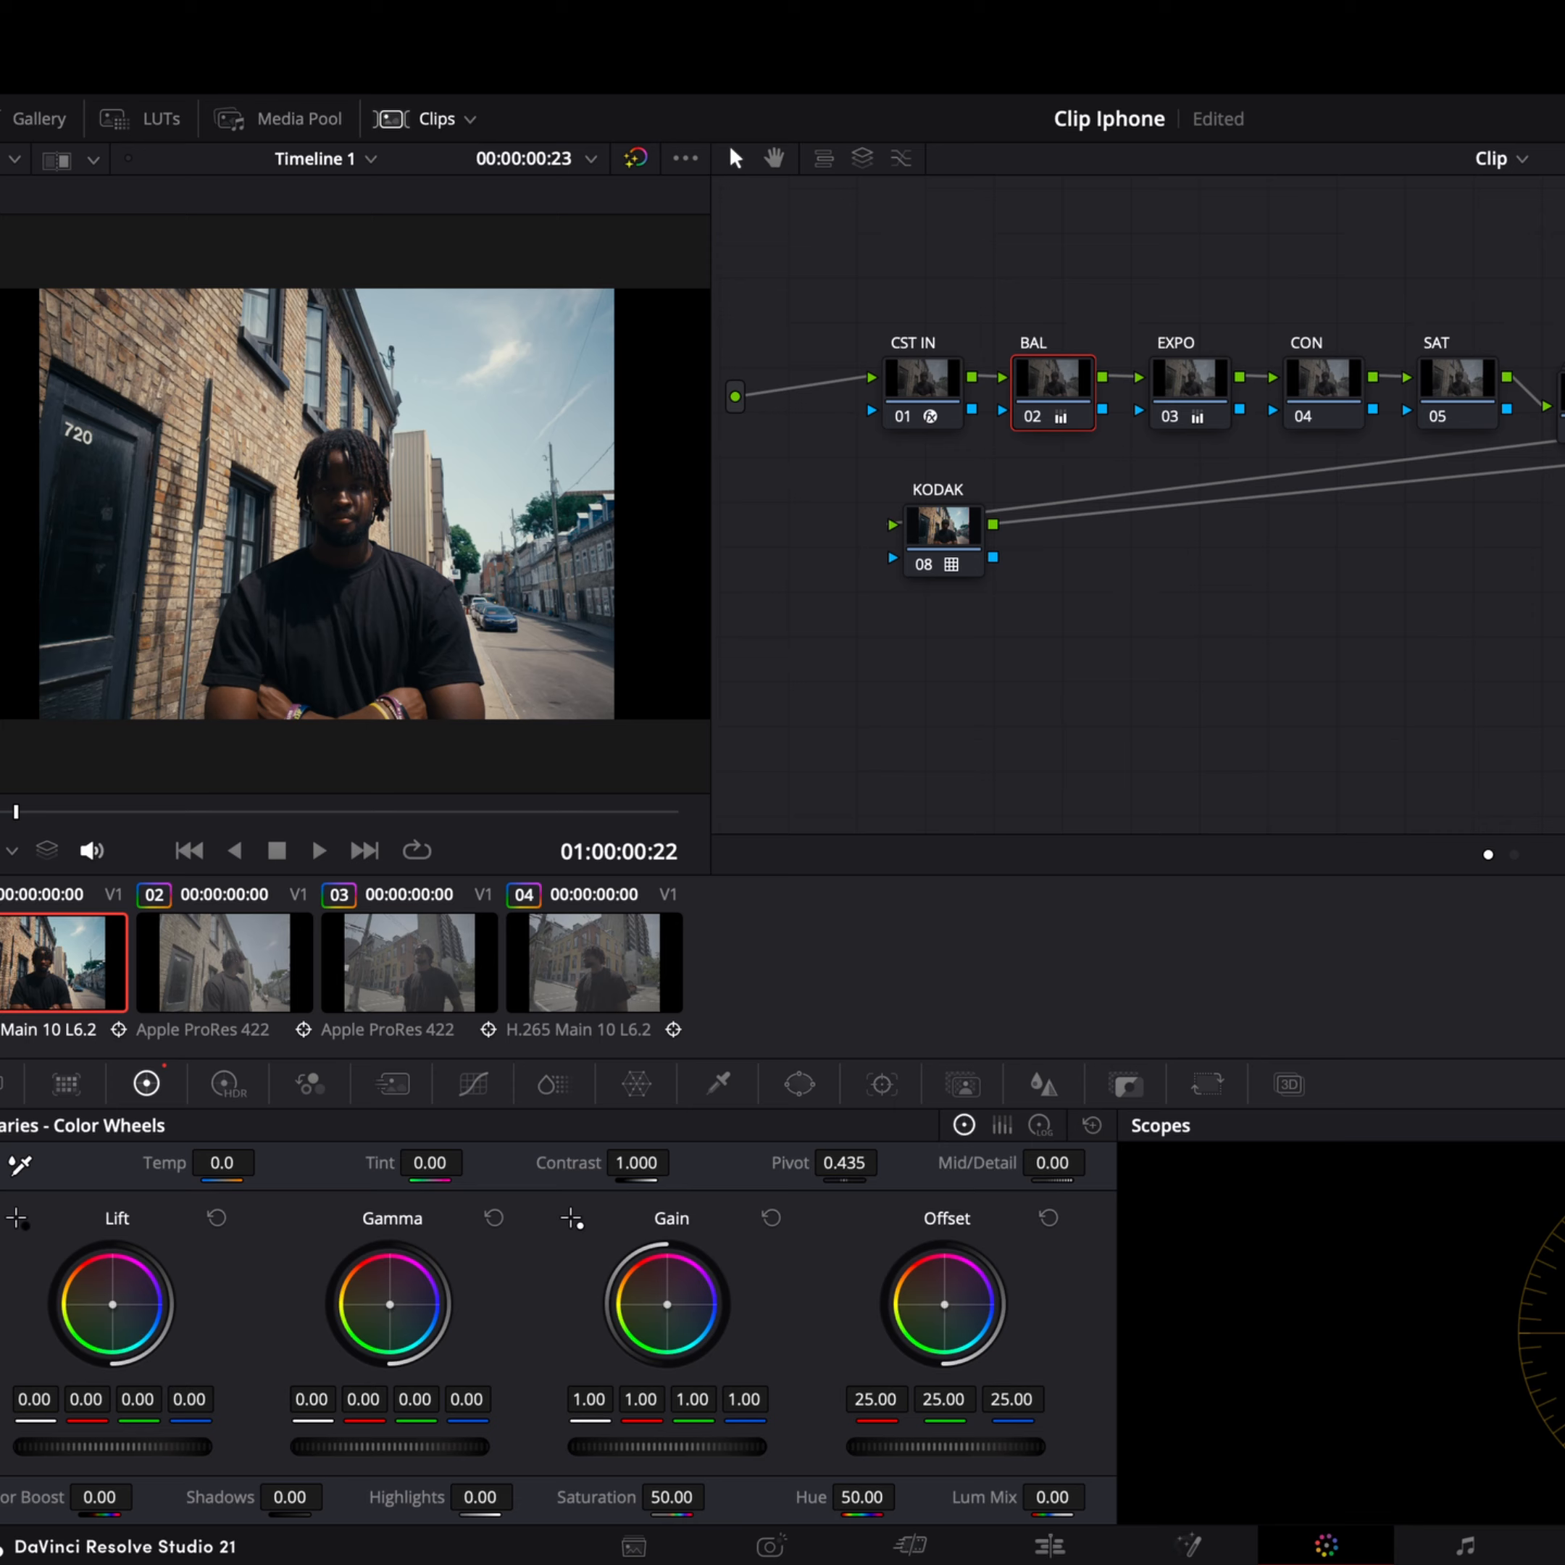
{"action": "left_click", "coordinate": [1414, 461]}
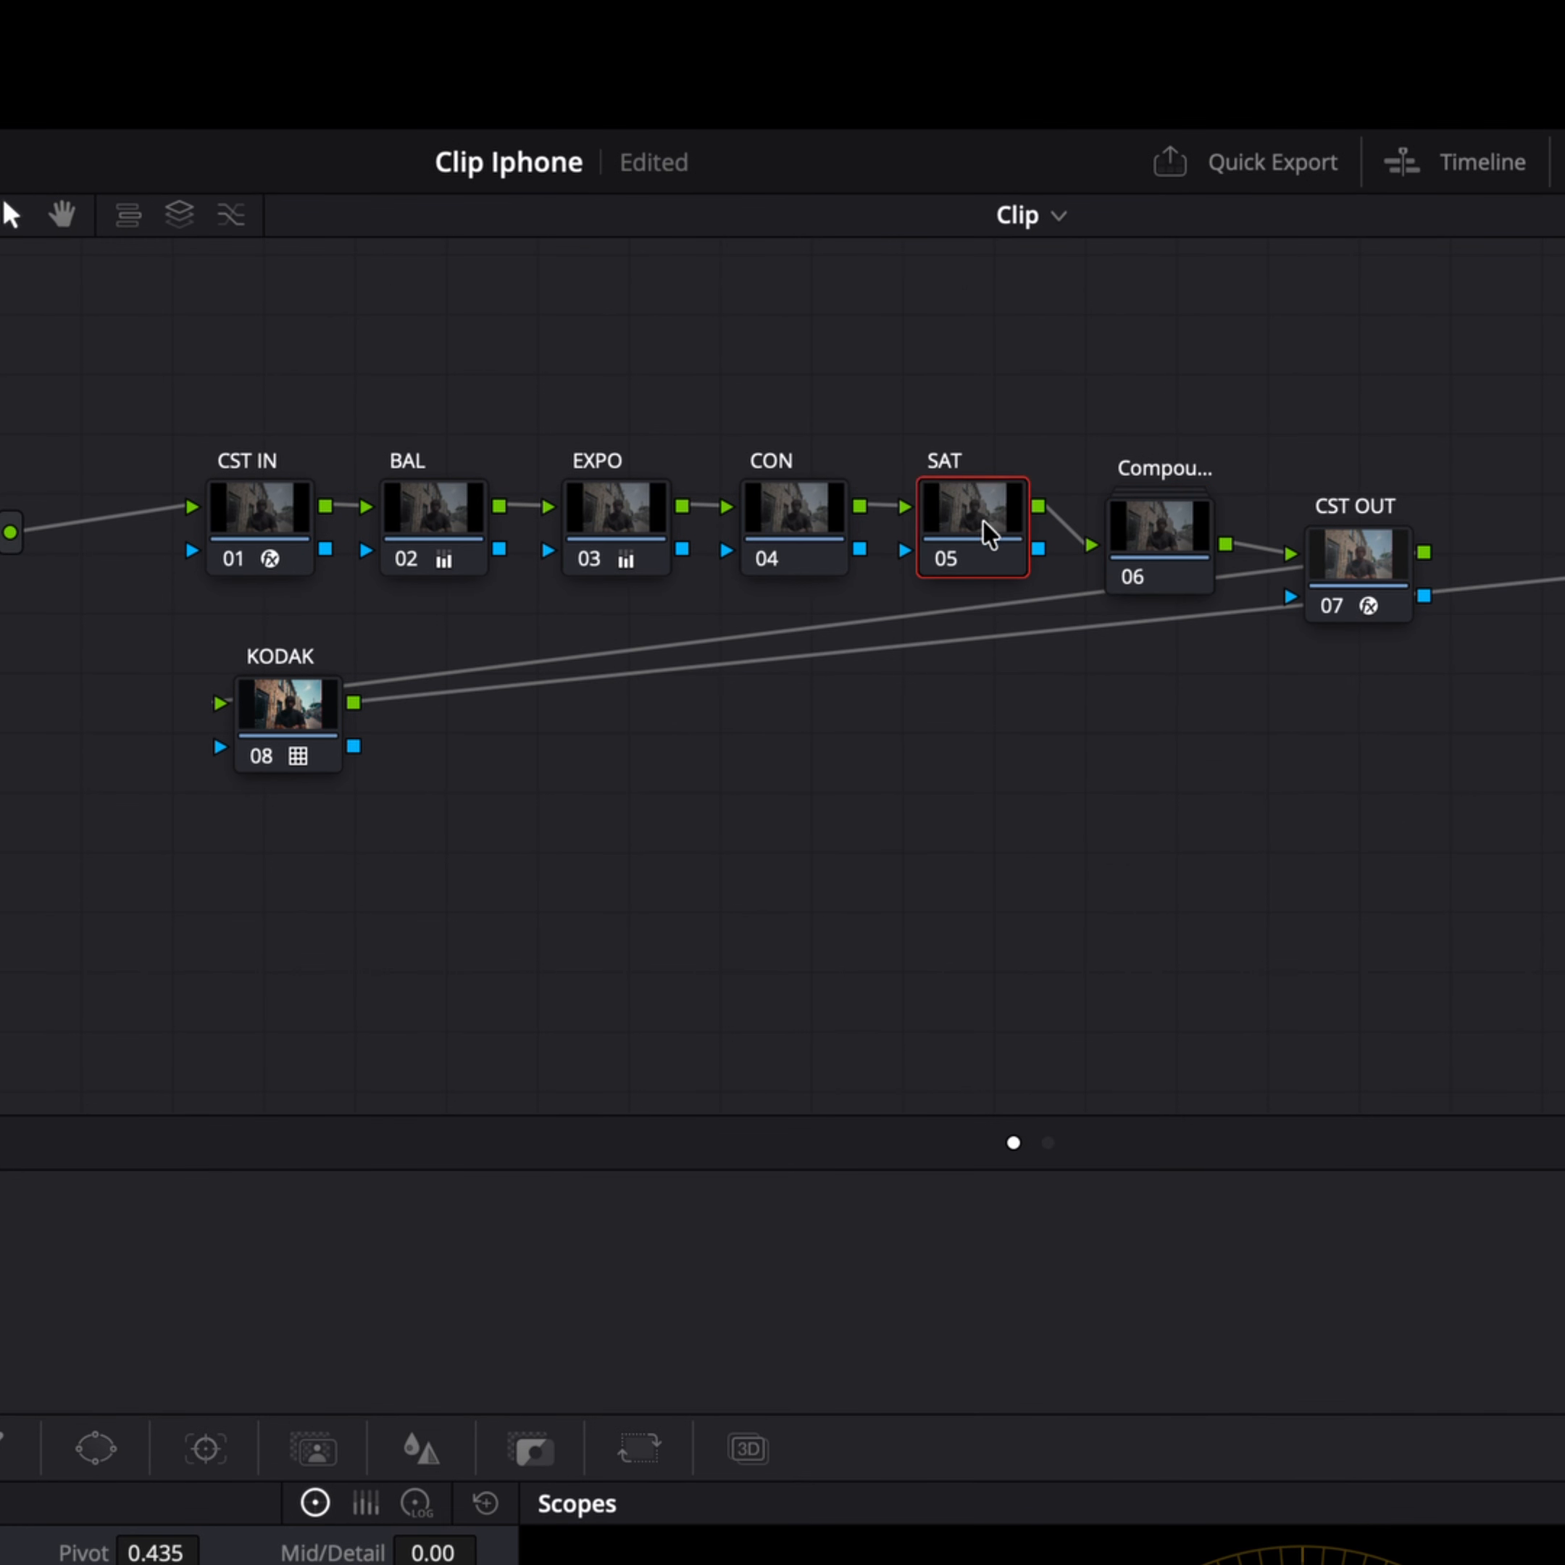
{"action": "mouse_move", "coordinate": [532, 1254]}
{"action": "left_mouse_down"}
{"action": "mouse_move", "coordinate": [595, 1254]}
{"action": "mouse_move", "coordinate": [540, 1254]}
{"action": "left_mouse_up"}
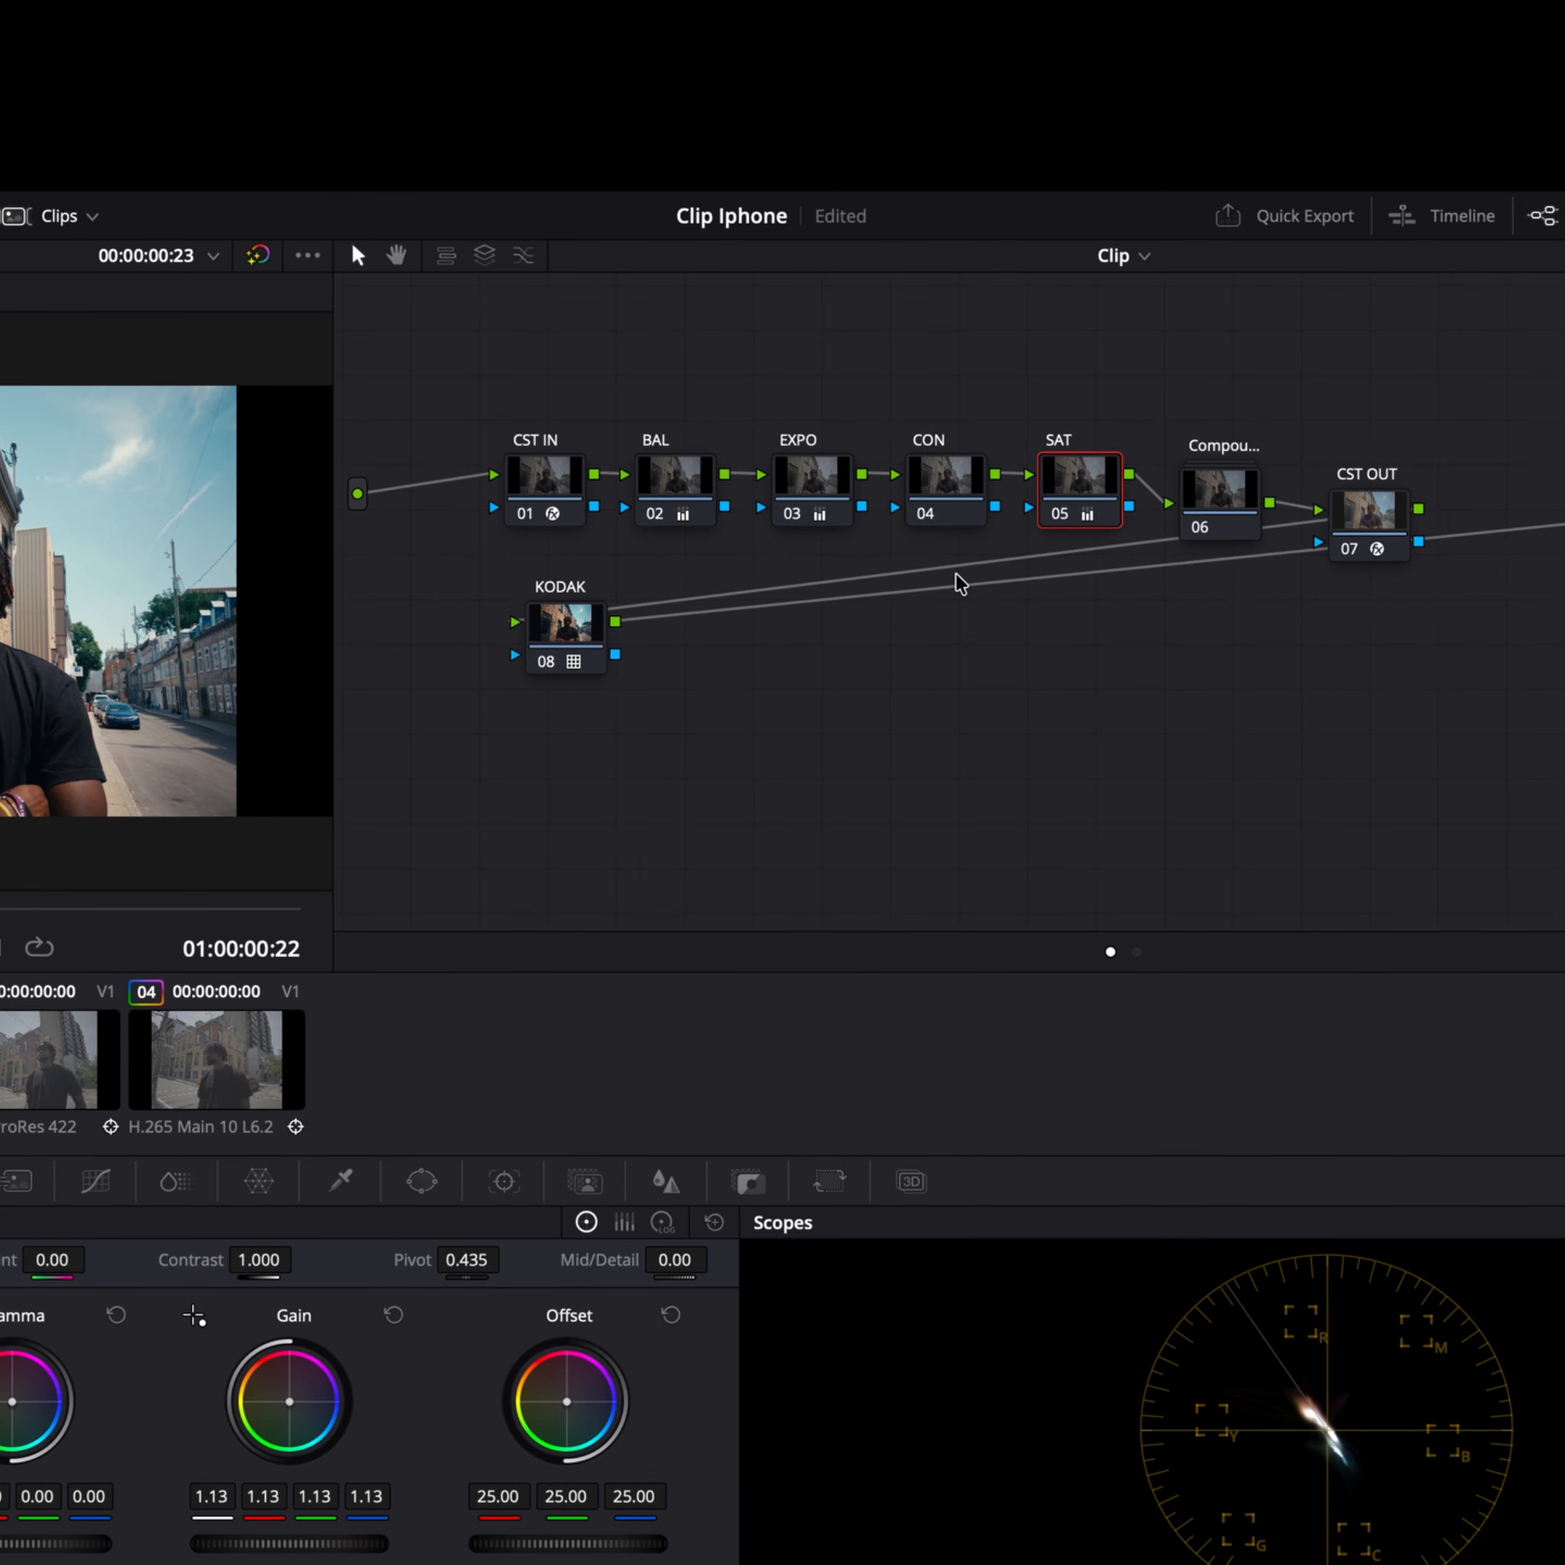
Step: Set the CON node's pivot to 0.336 and switch the scope from Waveform to Parade and on to Vectorscope
{"action": "left_click", "coordinate": [951, 472]}
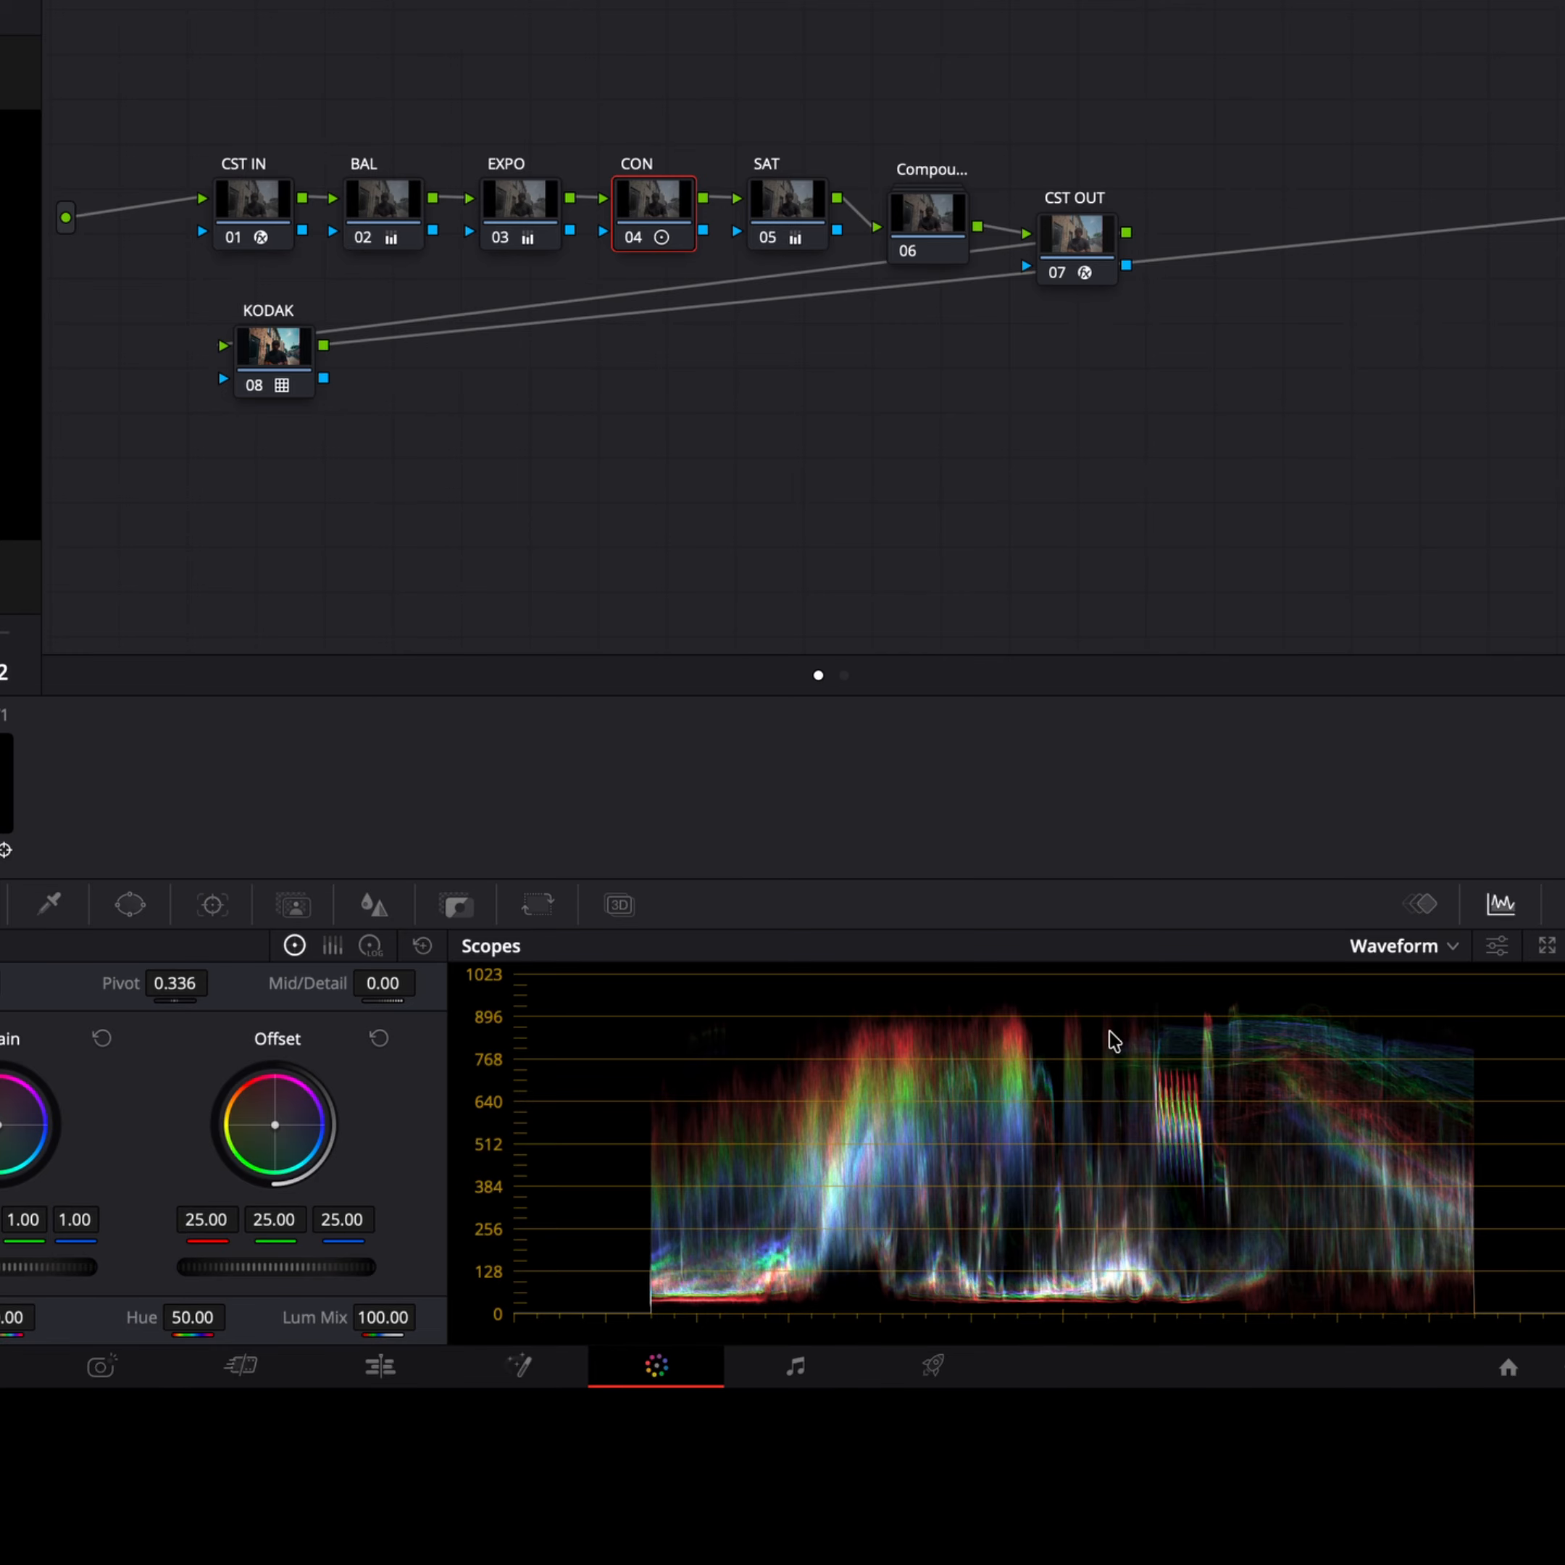
{"action": "left_click", "coordinate": [1434, 945]}
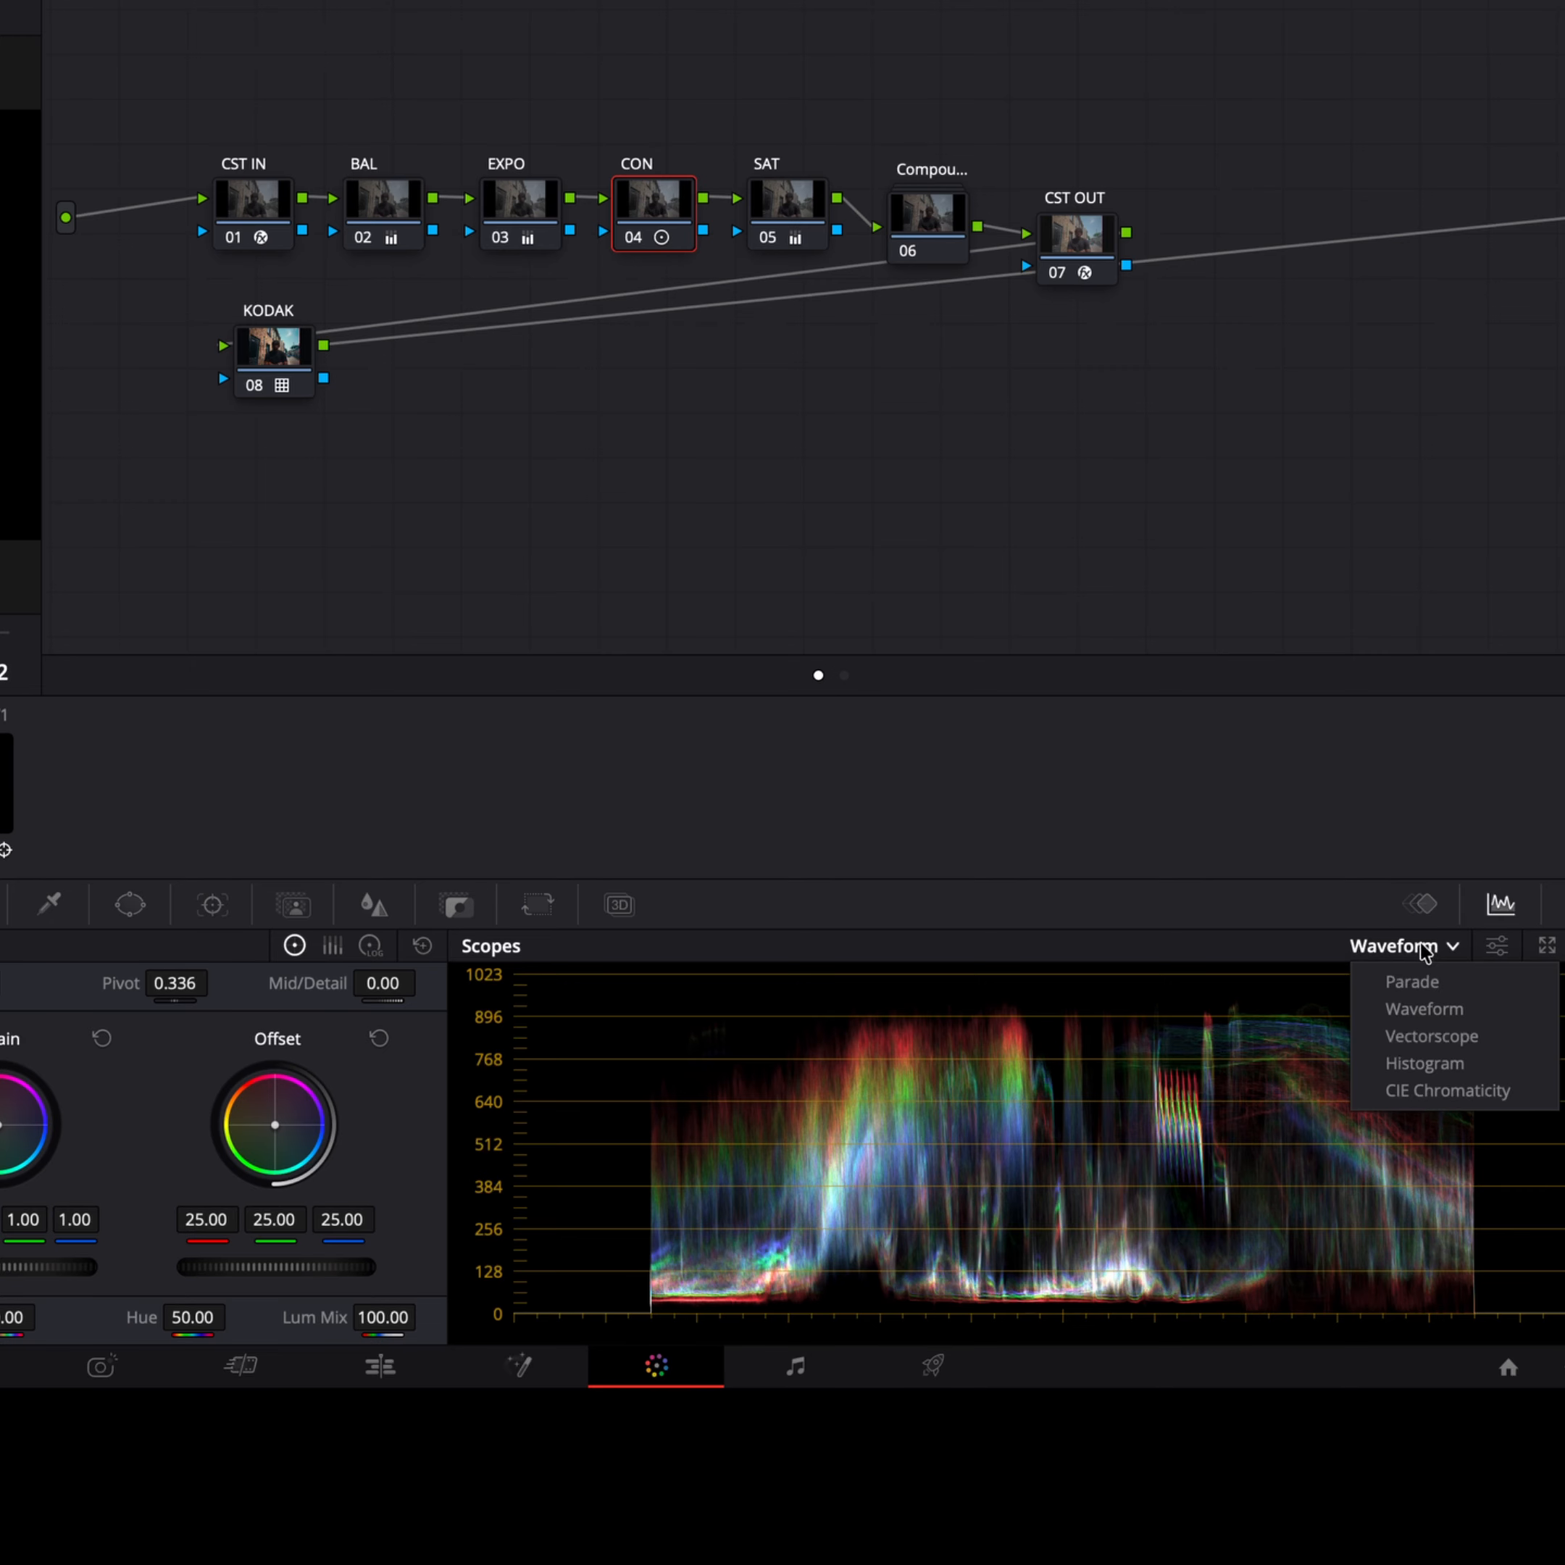
{"action": "left_click", "coordinate": [1426, 981]}
{"action": "left_click", "coordinate": [1423, 958]}
{"action": "left_click", "coordinate": [1441, 1037]}
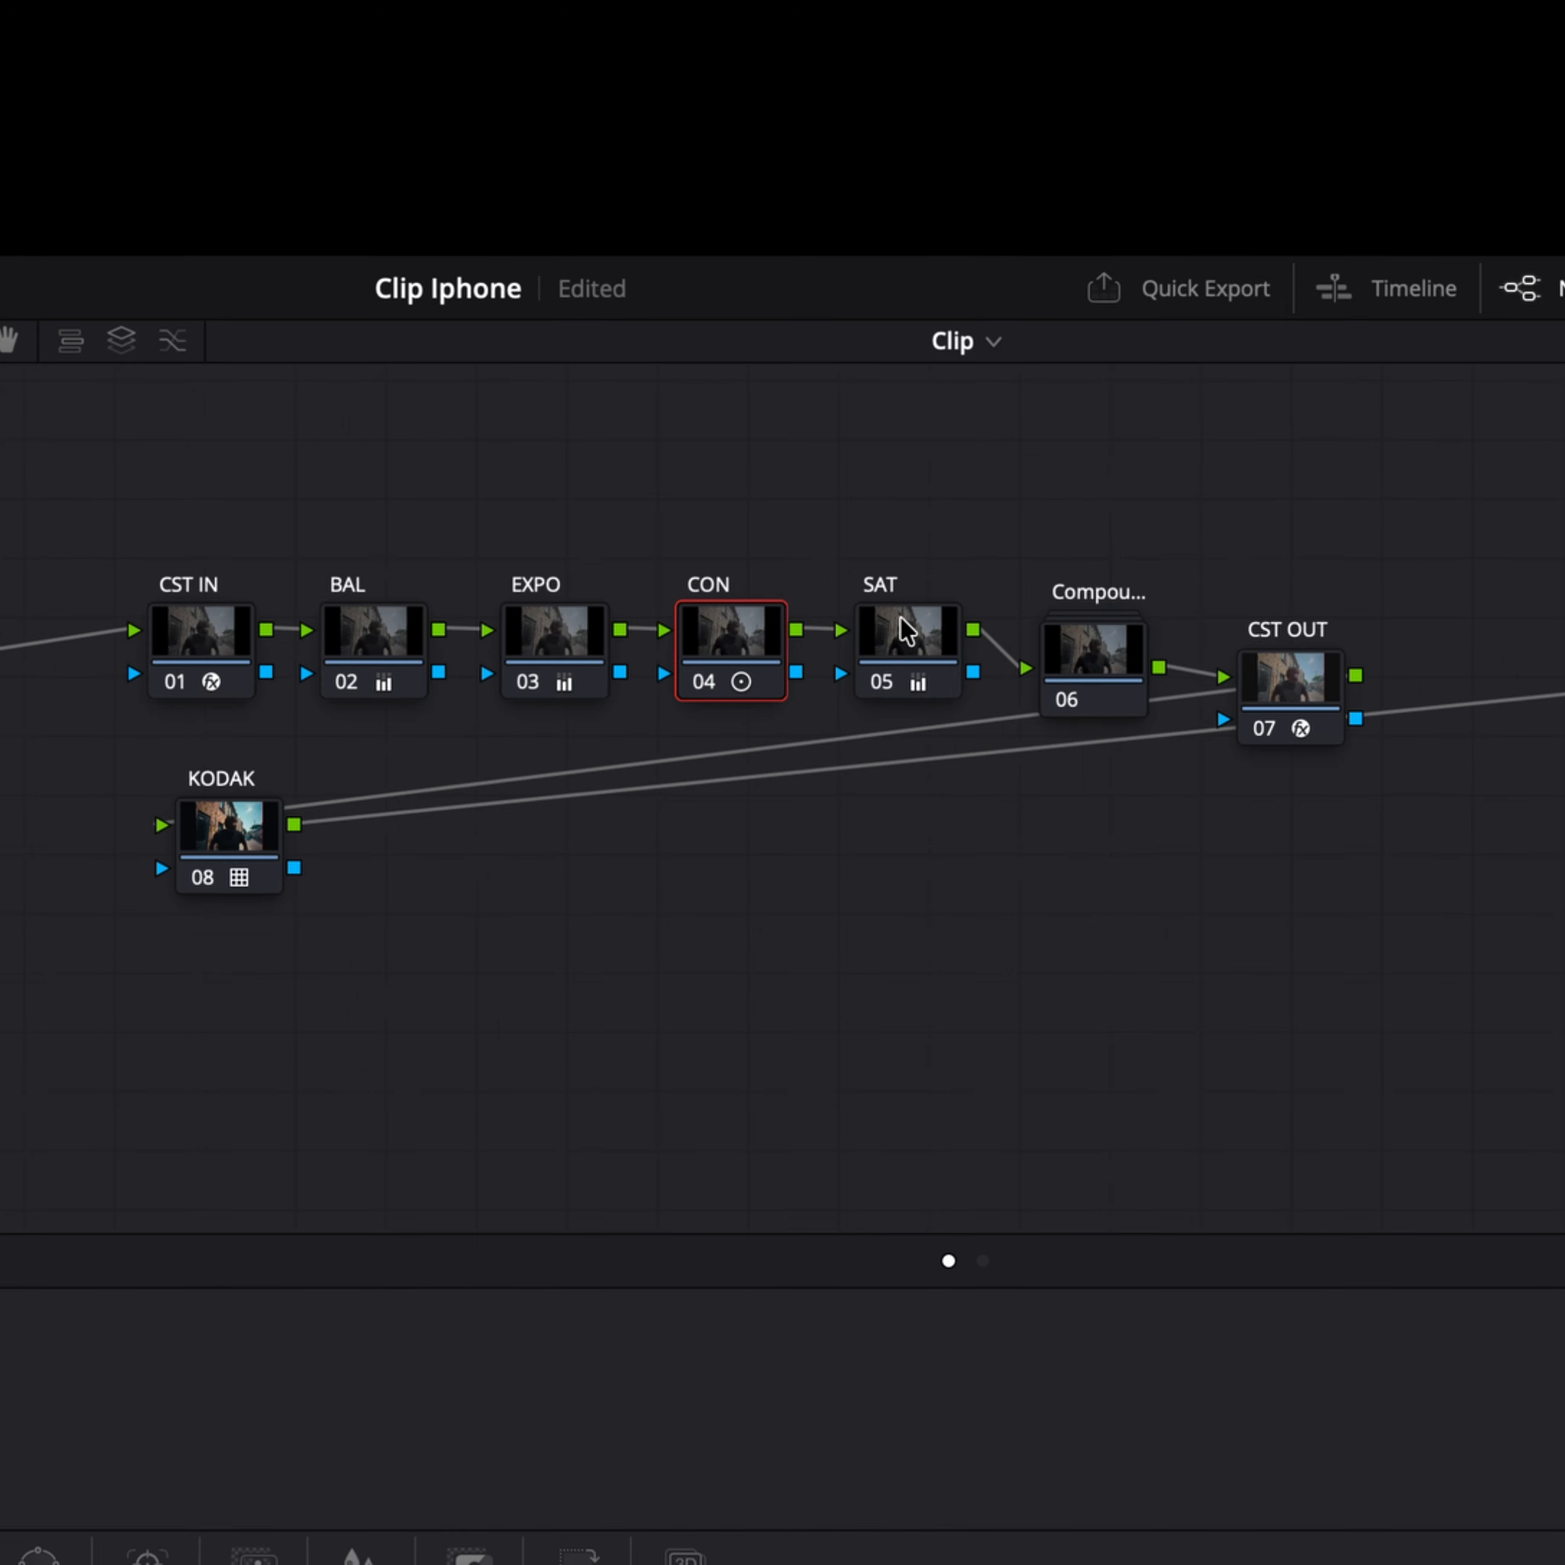
Step: Warm the BAL node's gain color balance to about red 1.03, green 1.00 and blue 0.91
{"action": "left_click", "coordinate": [1111, 352]}
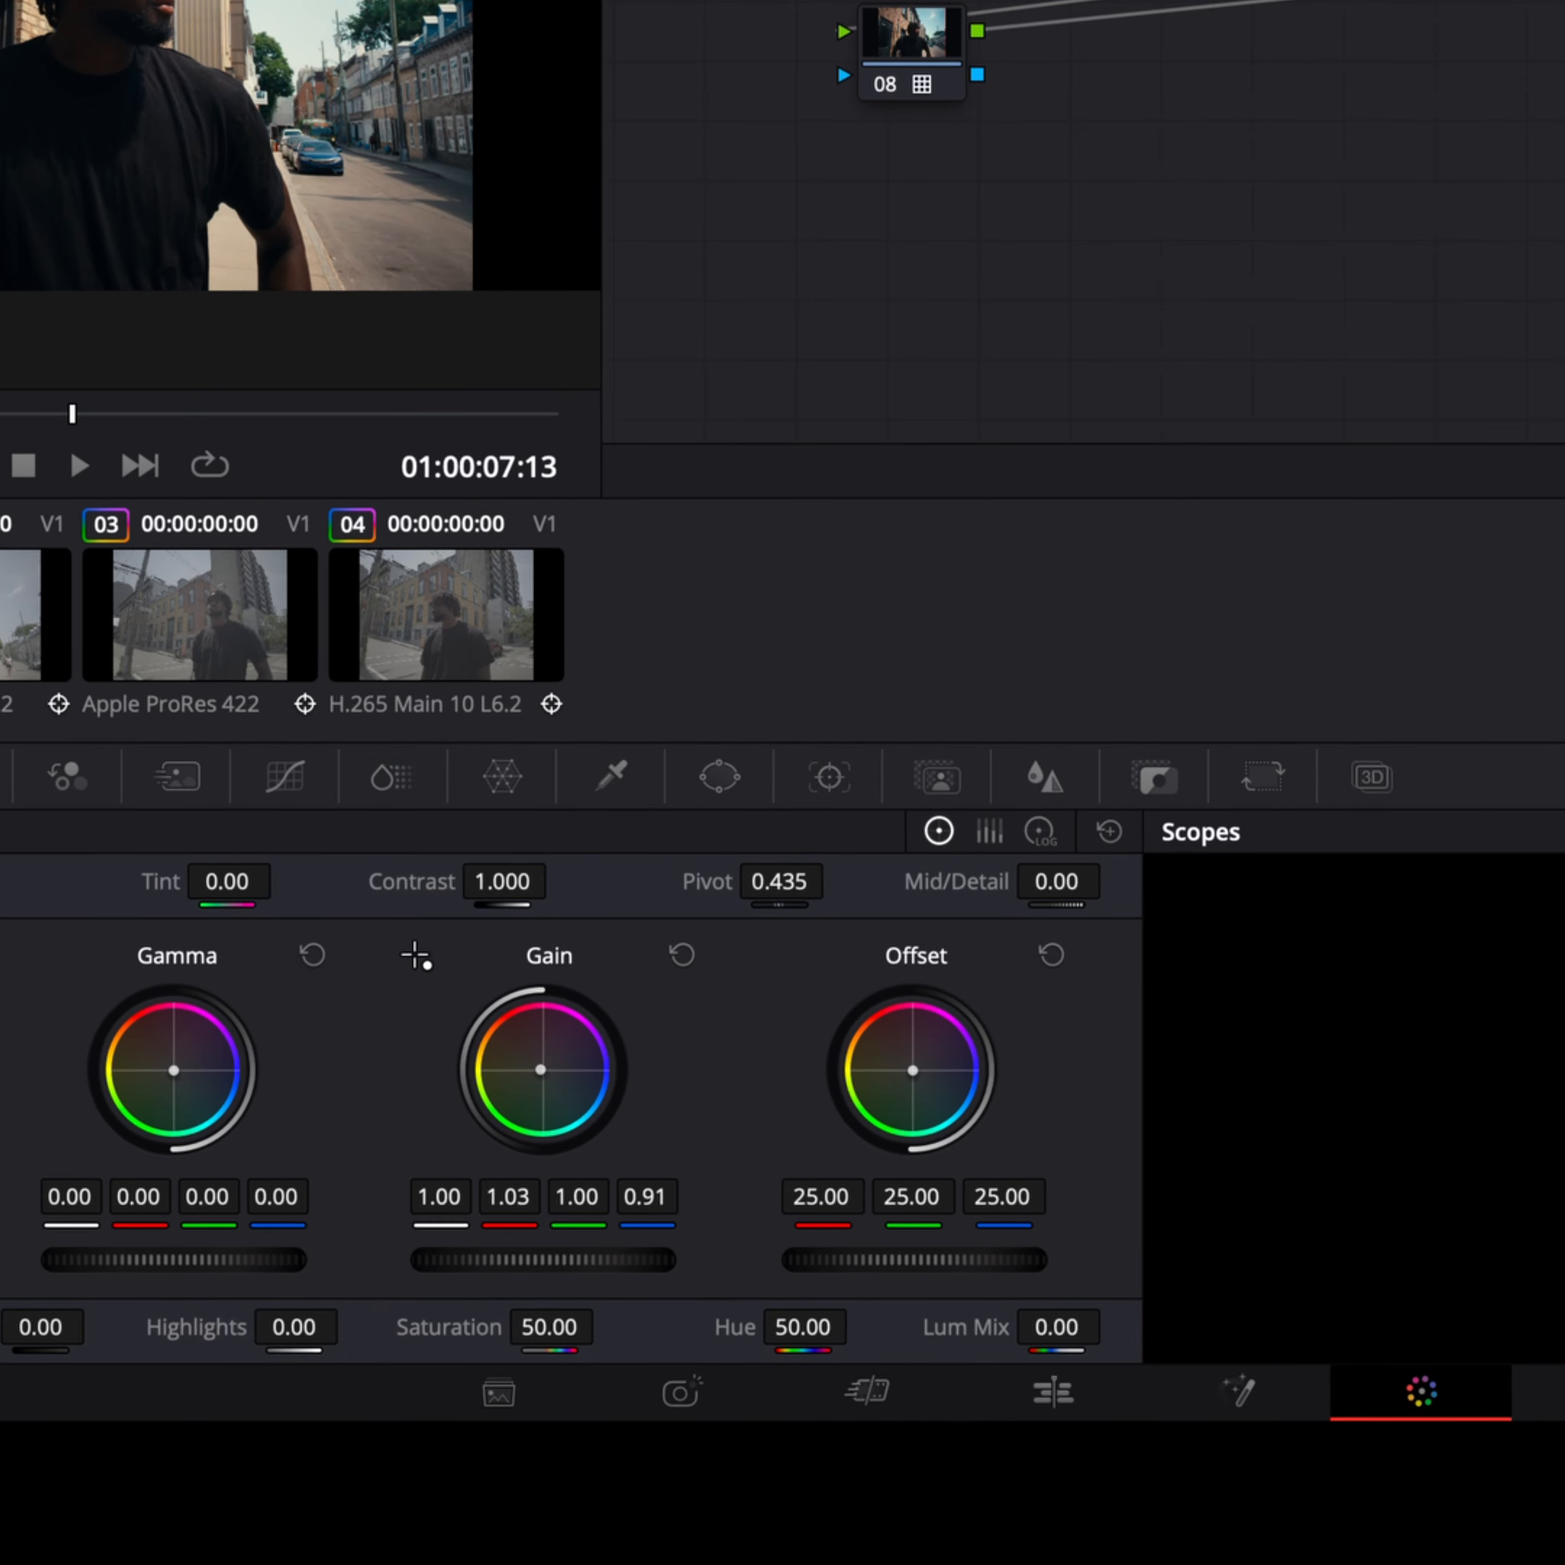
{"action": "left_click_drag", "start_coordinate": [540, 1069], "coordinate": [542, 1076]}
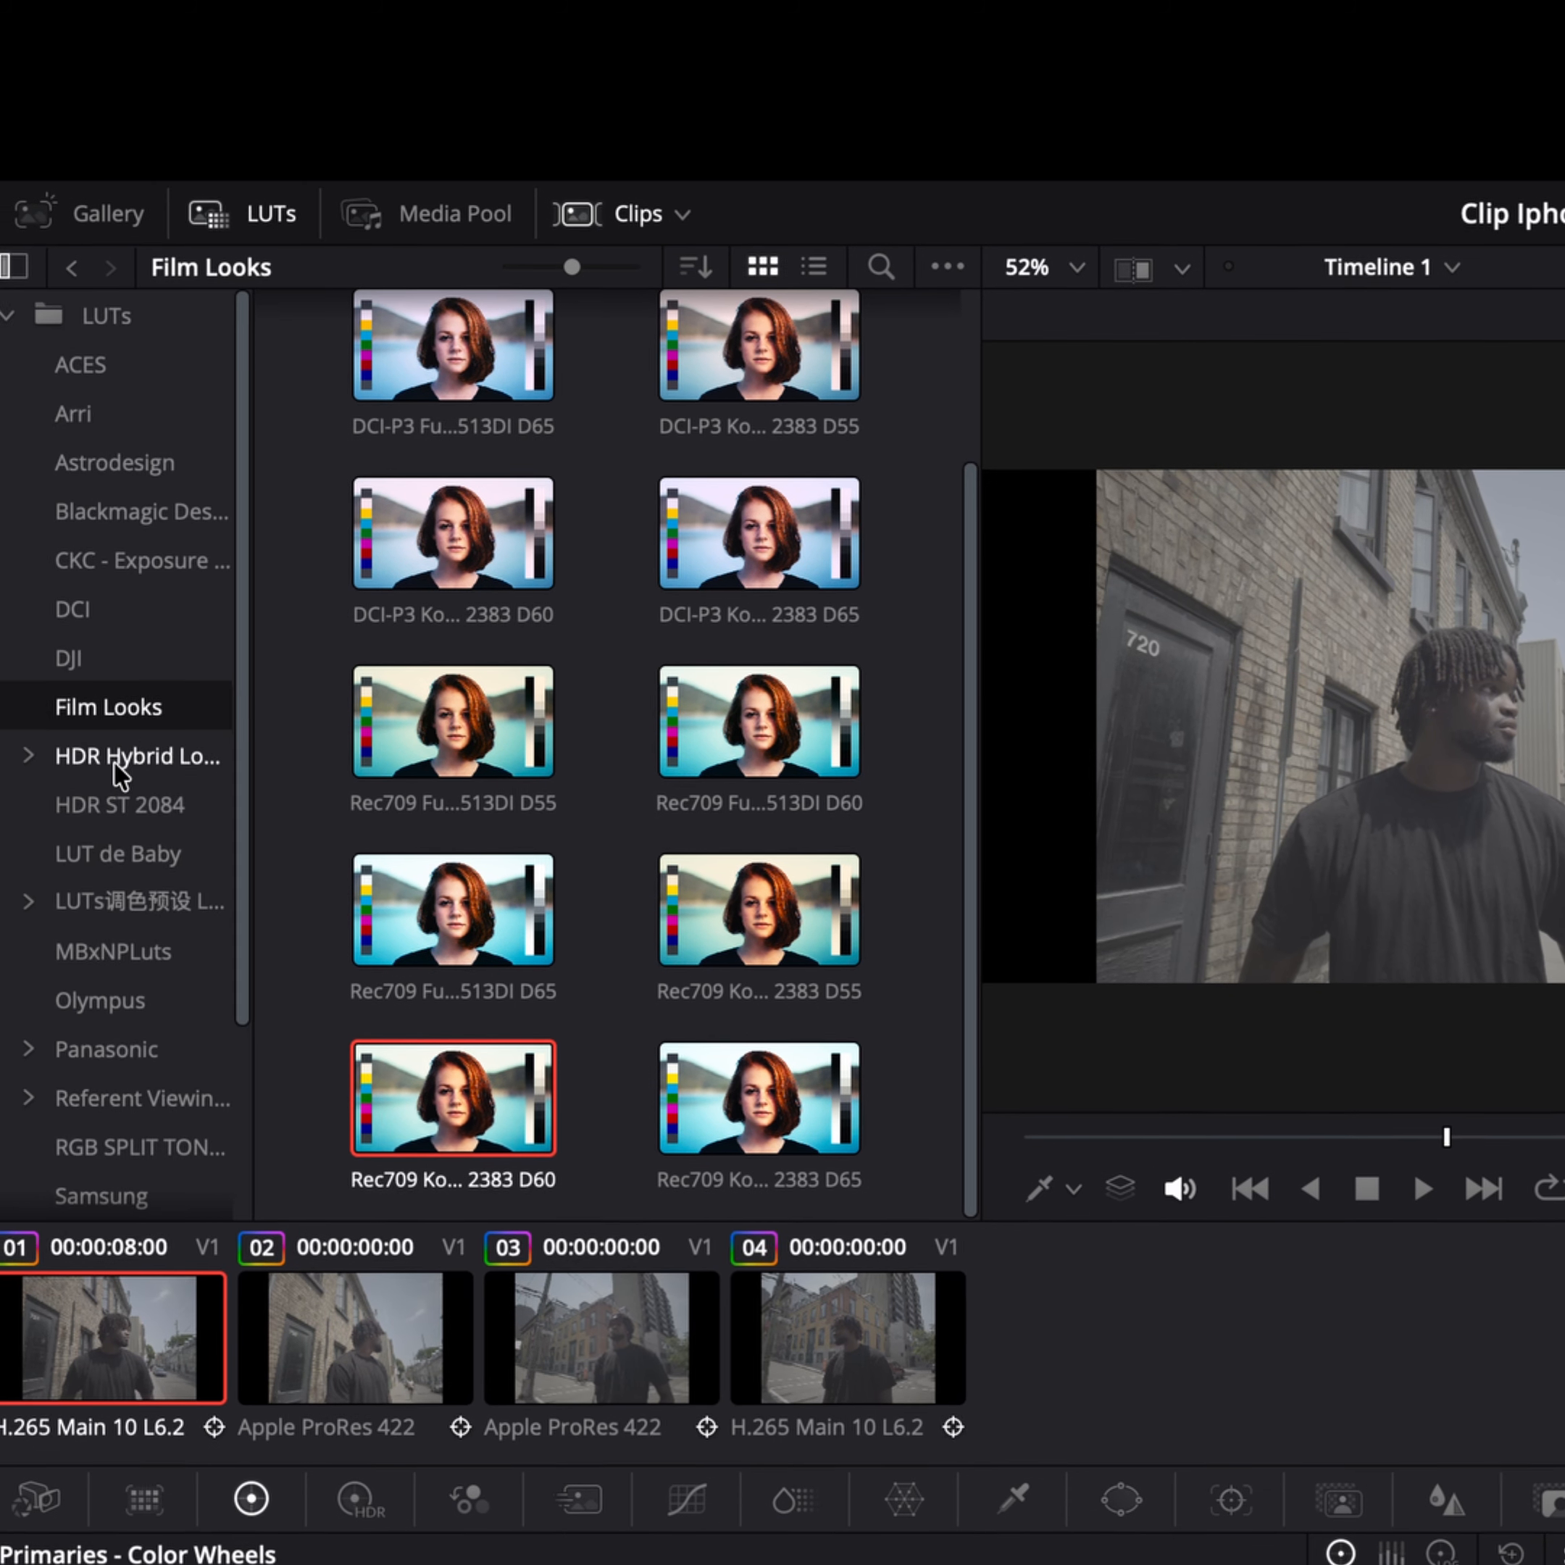
Step: Apply the 65 Point apple Log 2 LUT from the LUT de Baby folder to the first clip
{"action": "scroll", "coordinate": [115, 764], "scroll_direction": "down", "scroll_amount": 4}
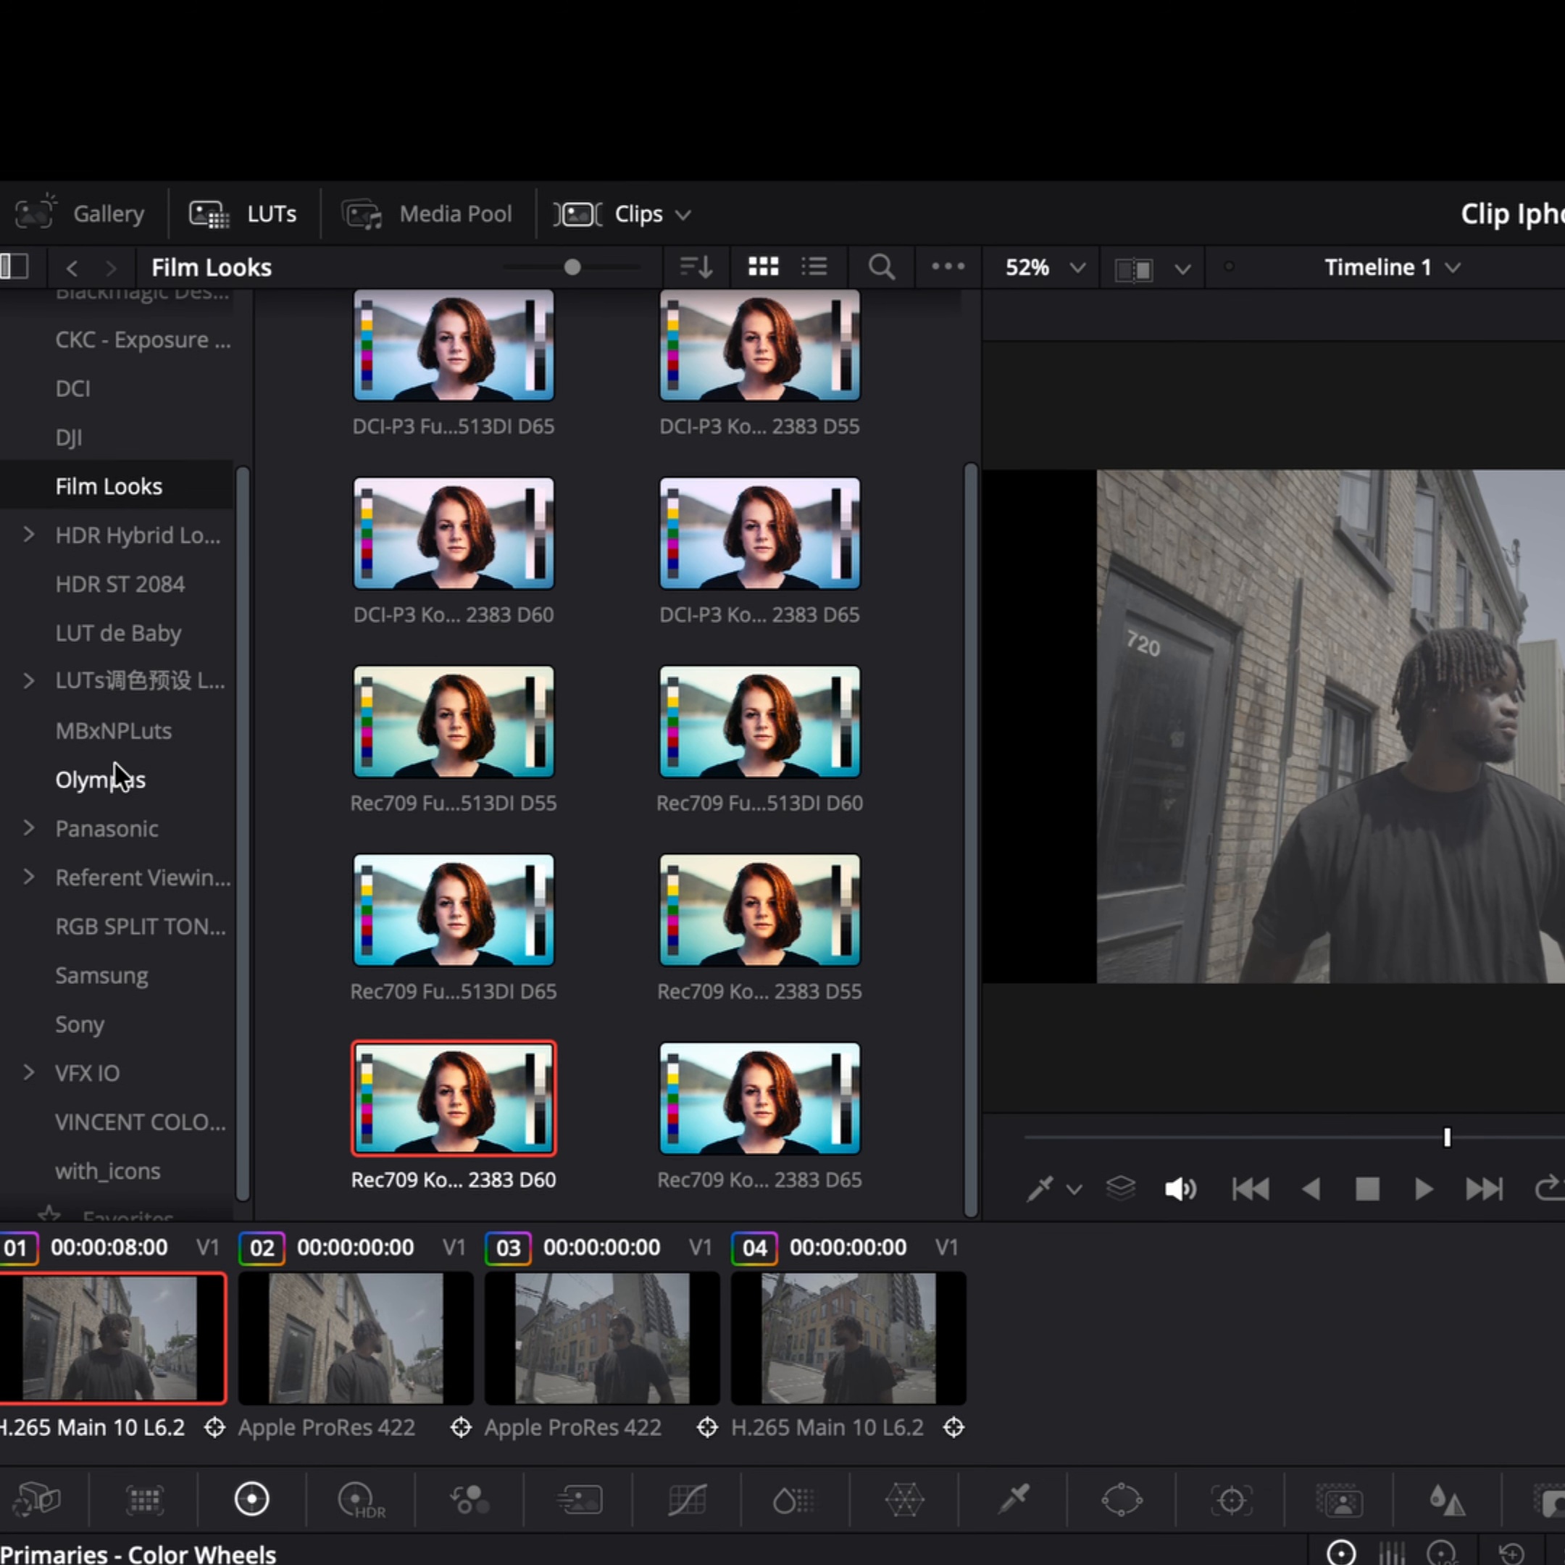
{"action": "left_click", "coordinate": [115, 633]}
{"action": "left_click_drag", "start_coordinate": [460, 370], "coordinate": [1320, 758]}
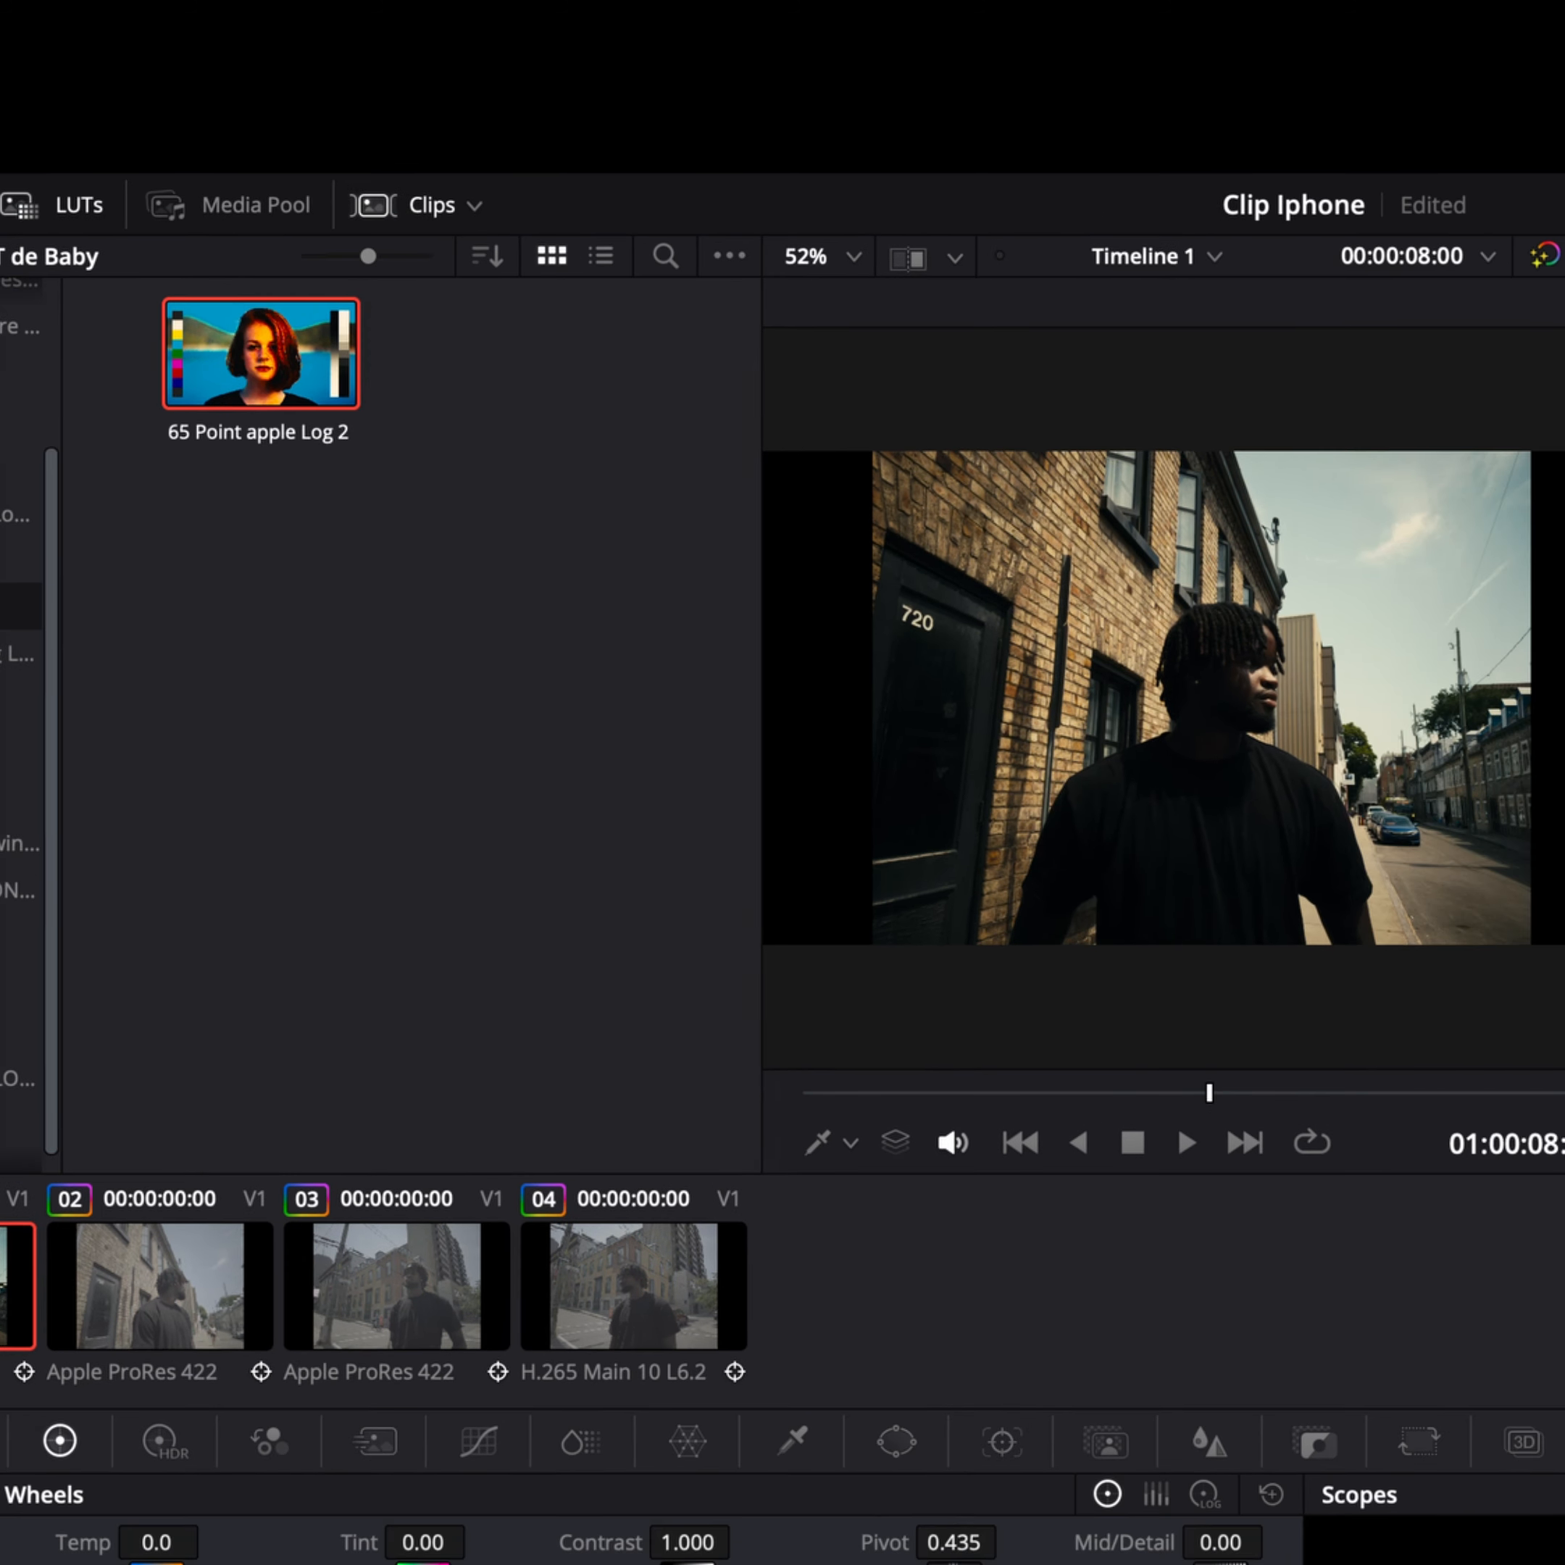
Step: Place a new node before the LUT node, with its gamma set to Linear, and shift its gain color balance
{"action": "left_click_drag", "start_coordinate": [1021, 349], "coordinate": [1169, 561]}
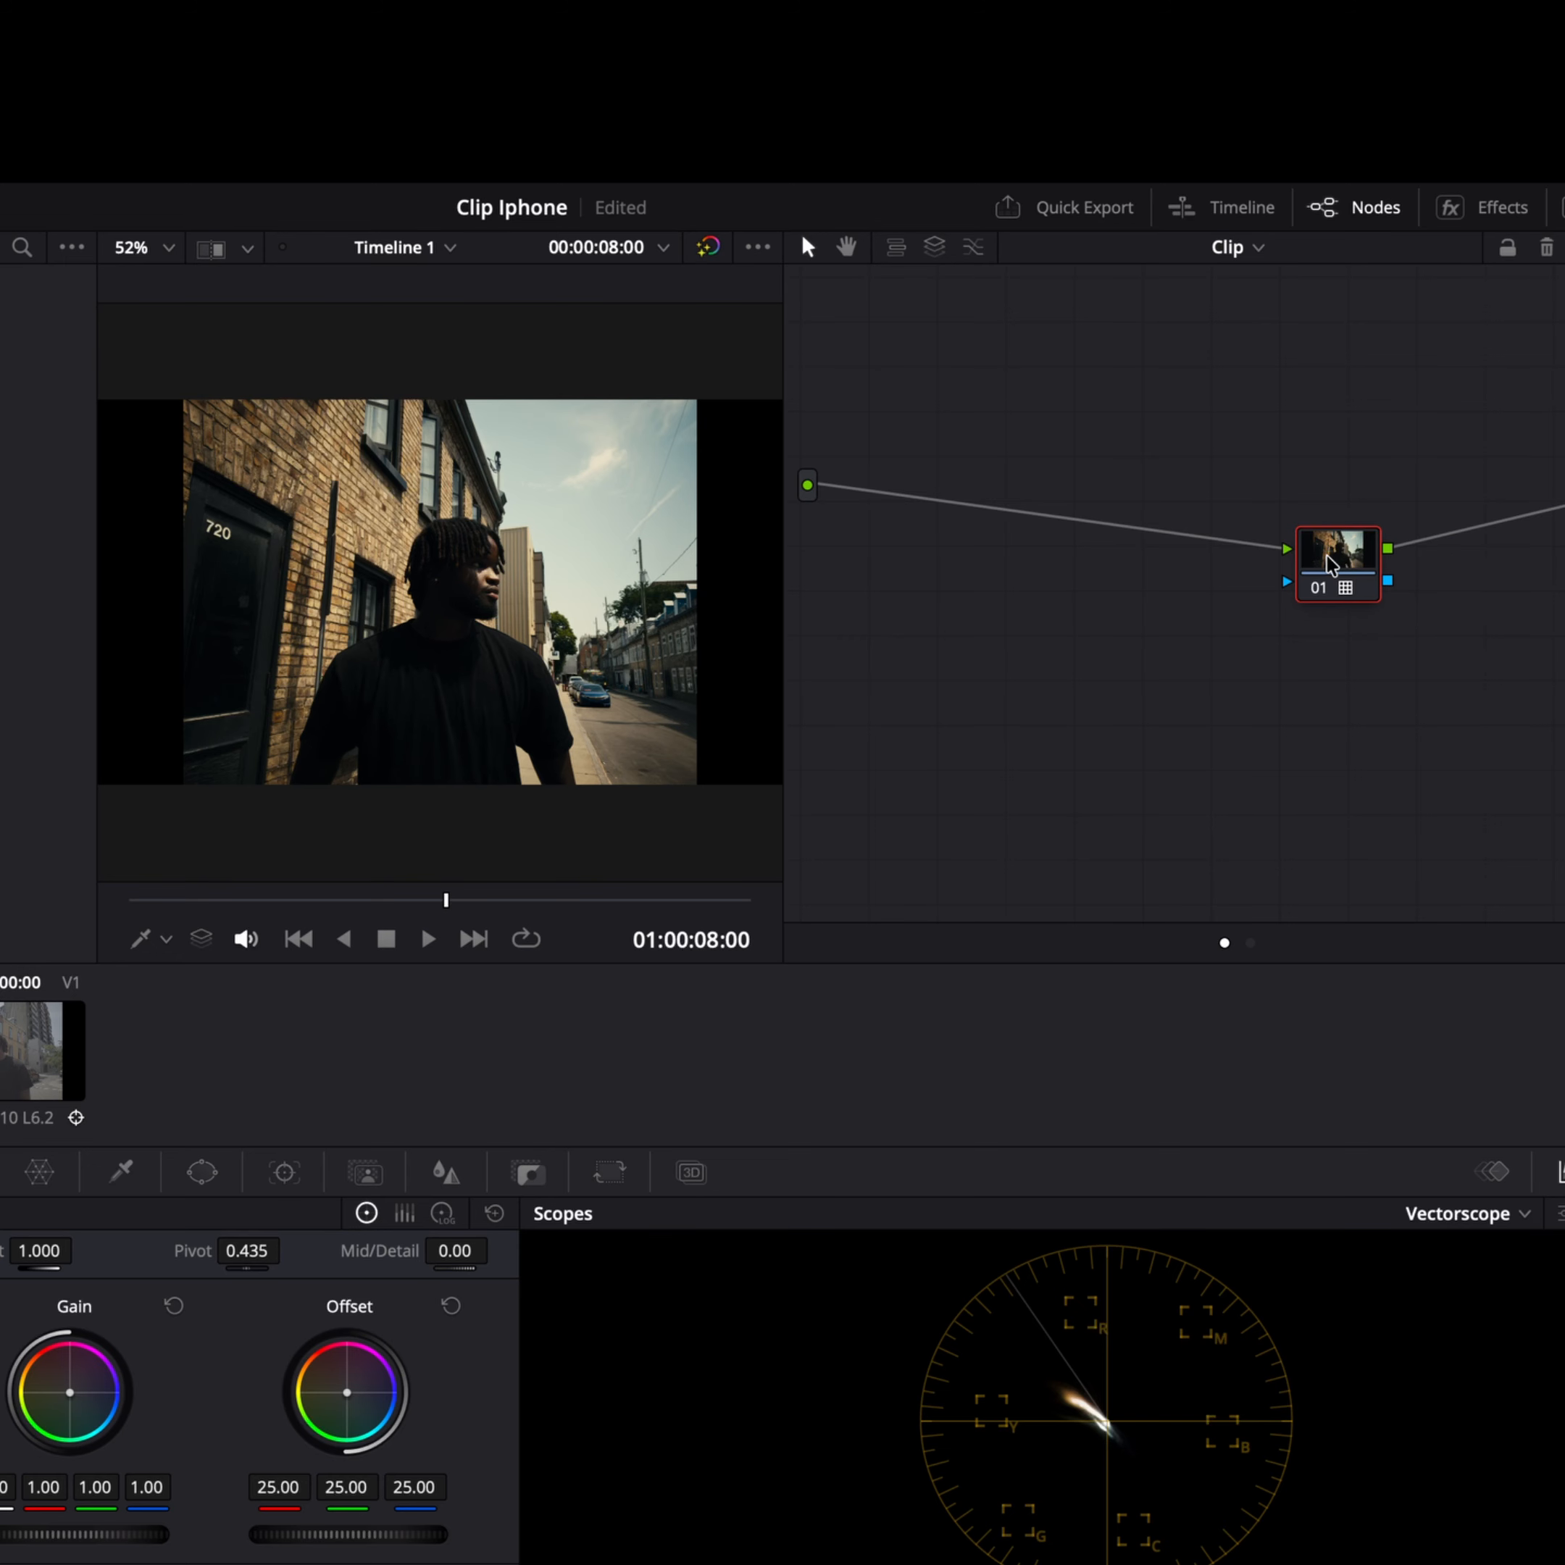
{"action": "right_click", "coordinate": [1169, 559]}
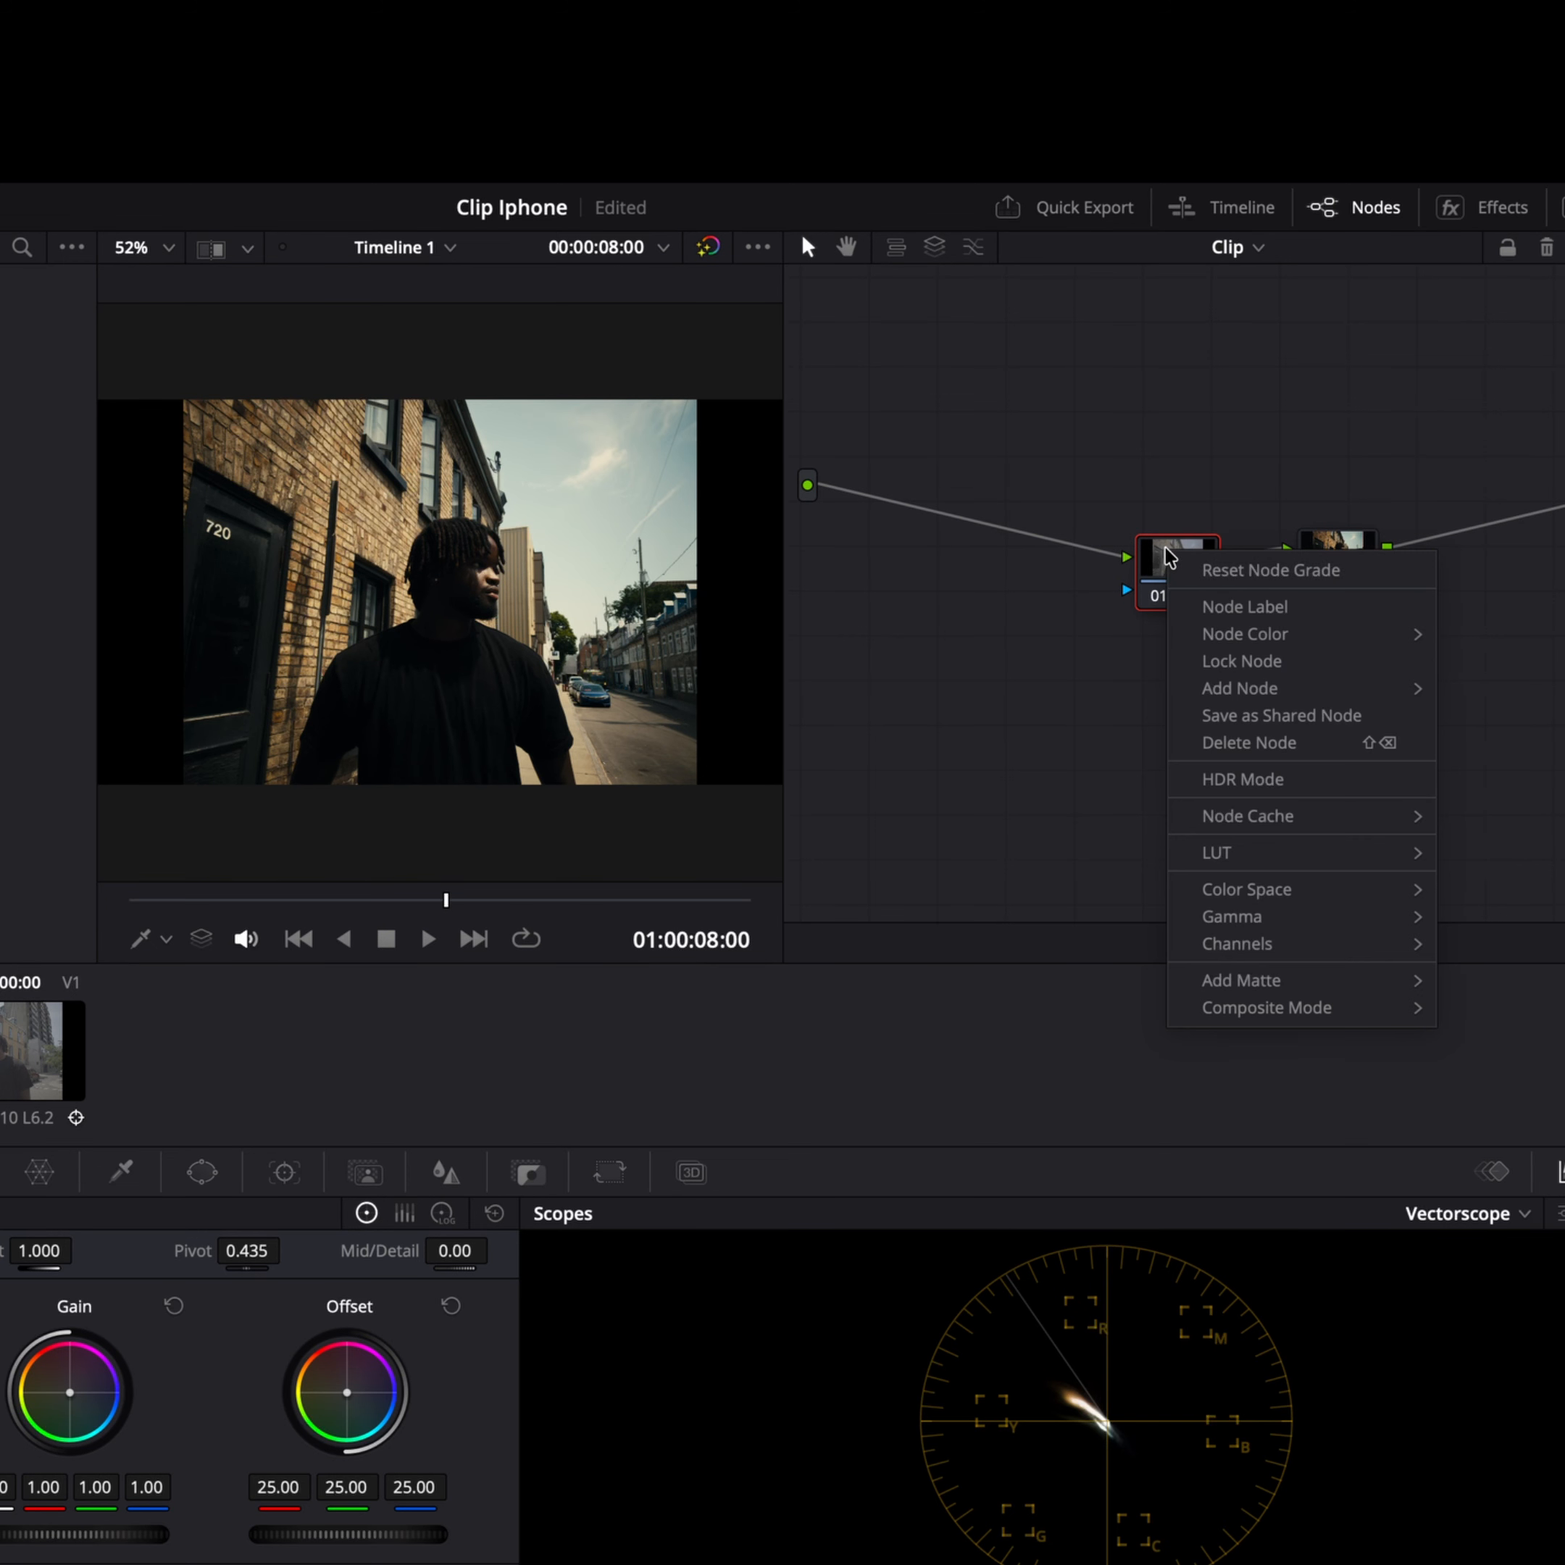
{"action": "mouse_move", "coordinate": [1280, 924]}
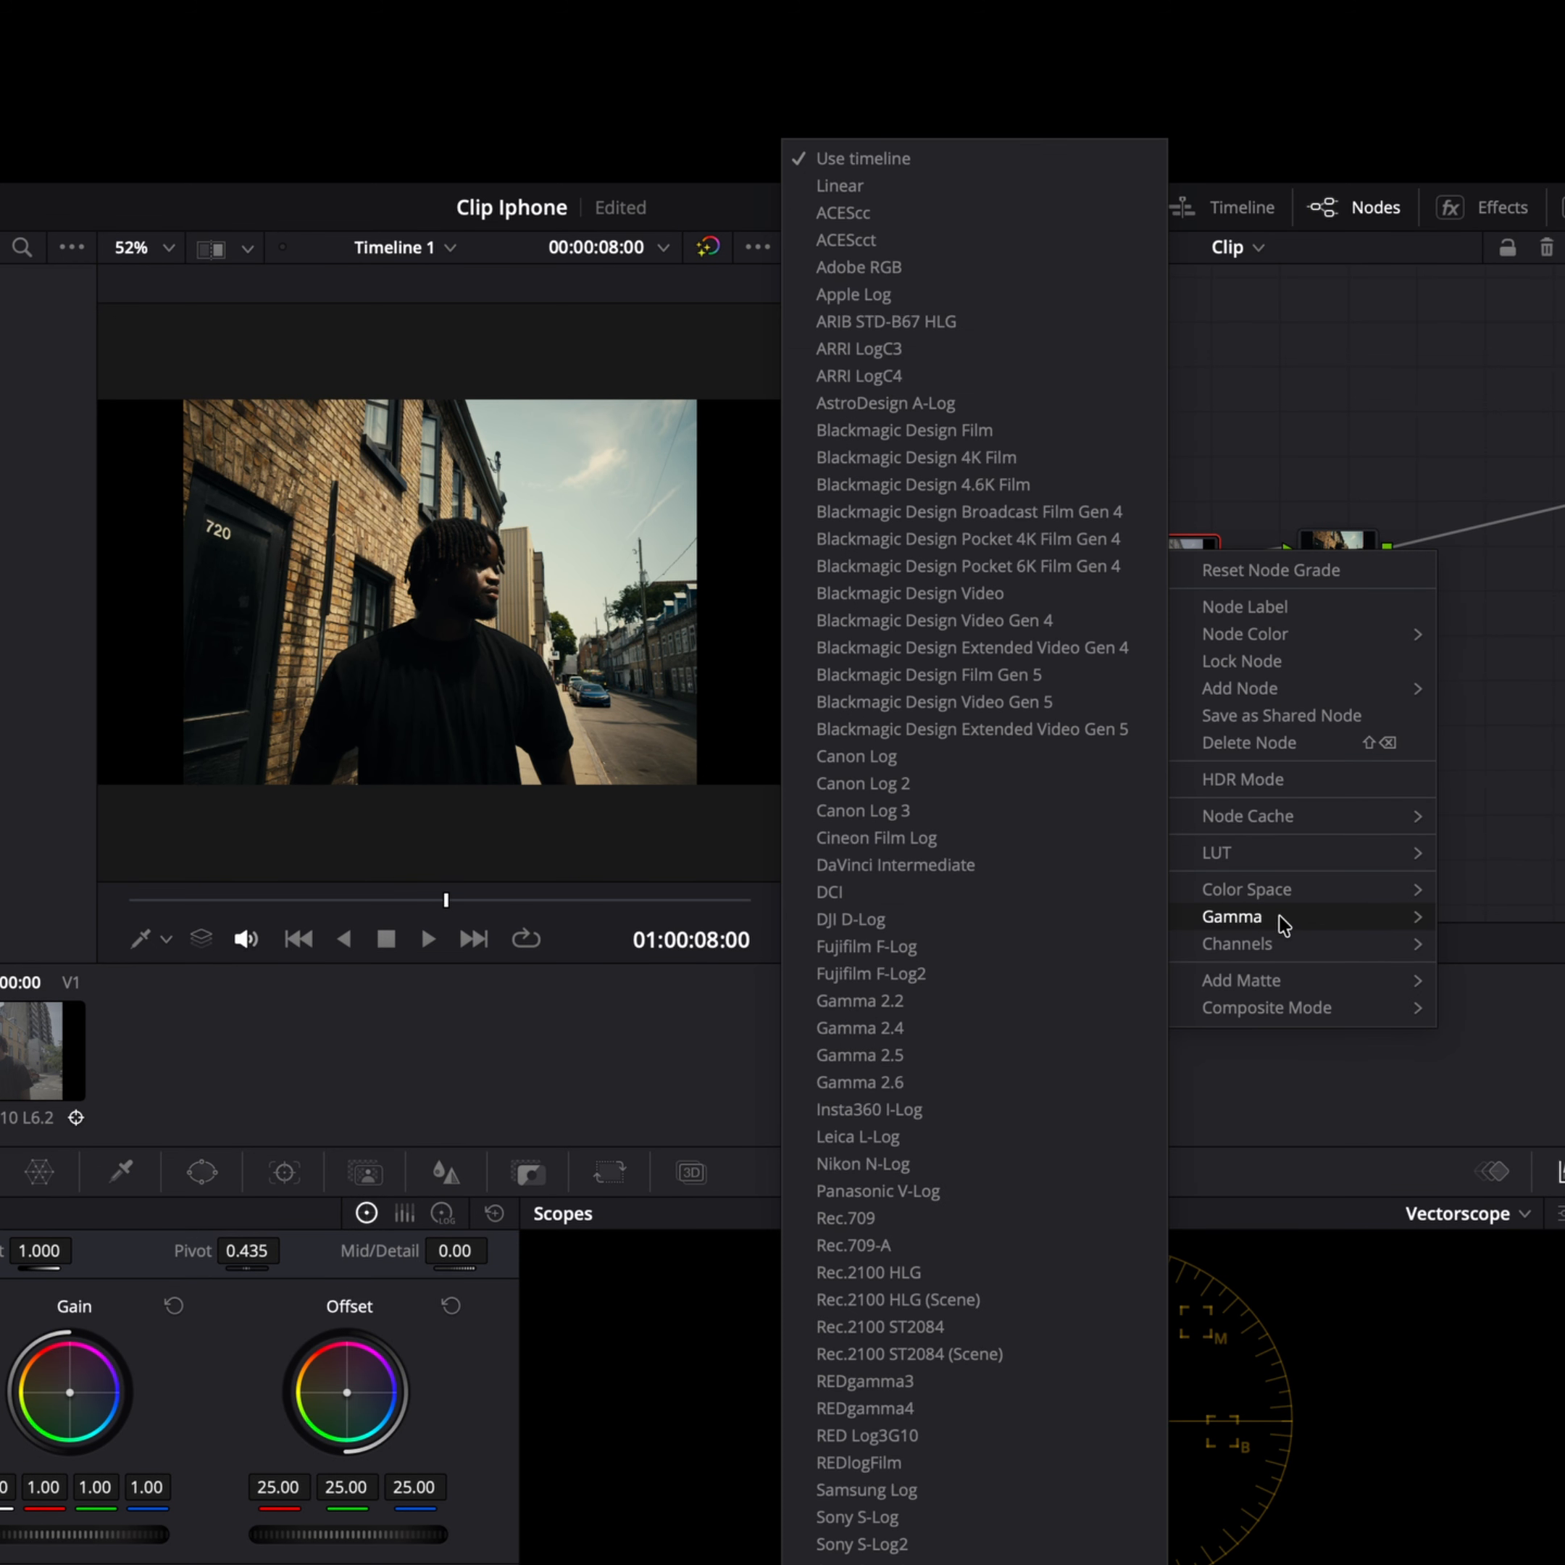
{"action": "left_click", "coordinate": [908, 192]}
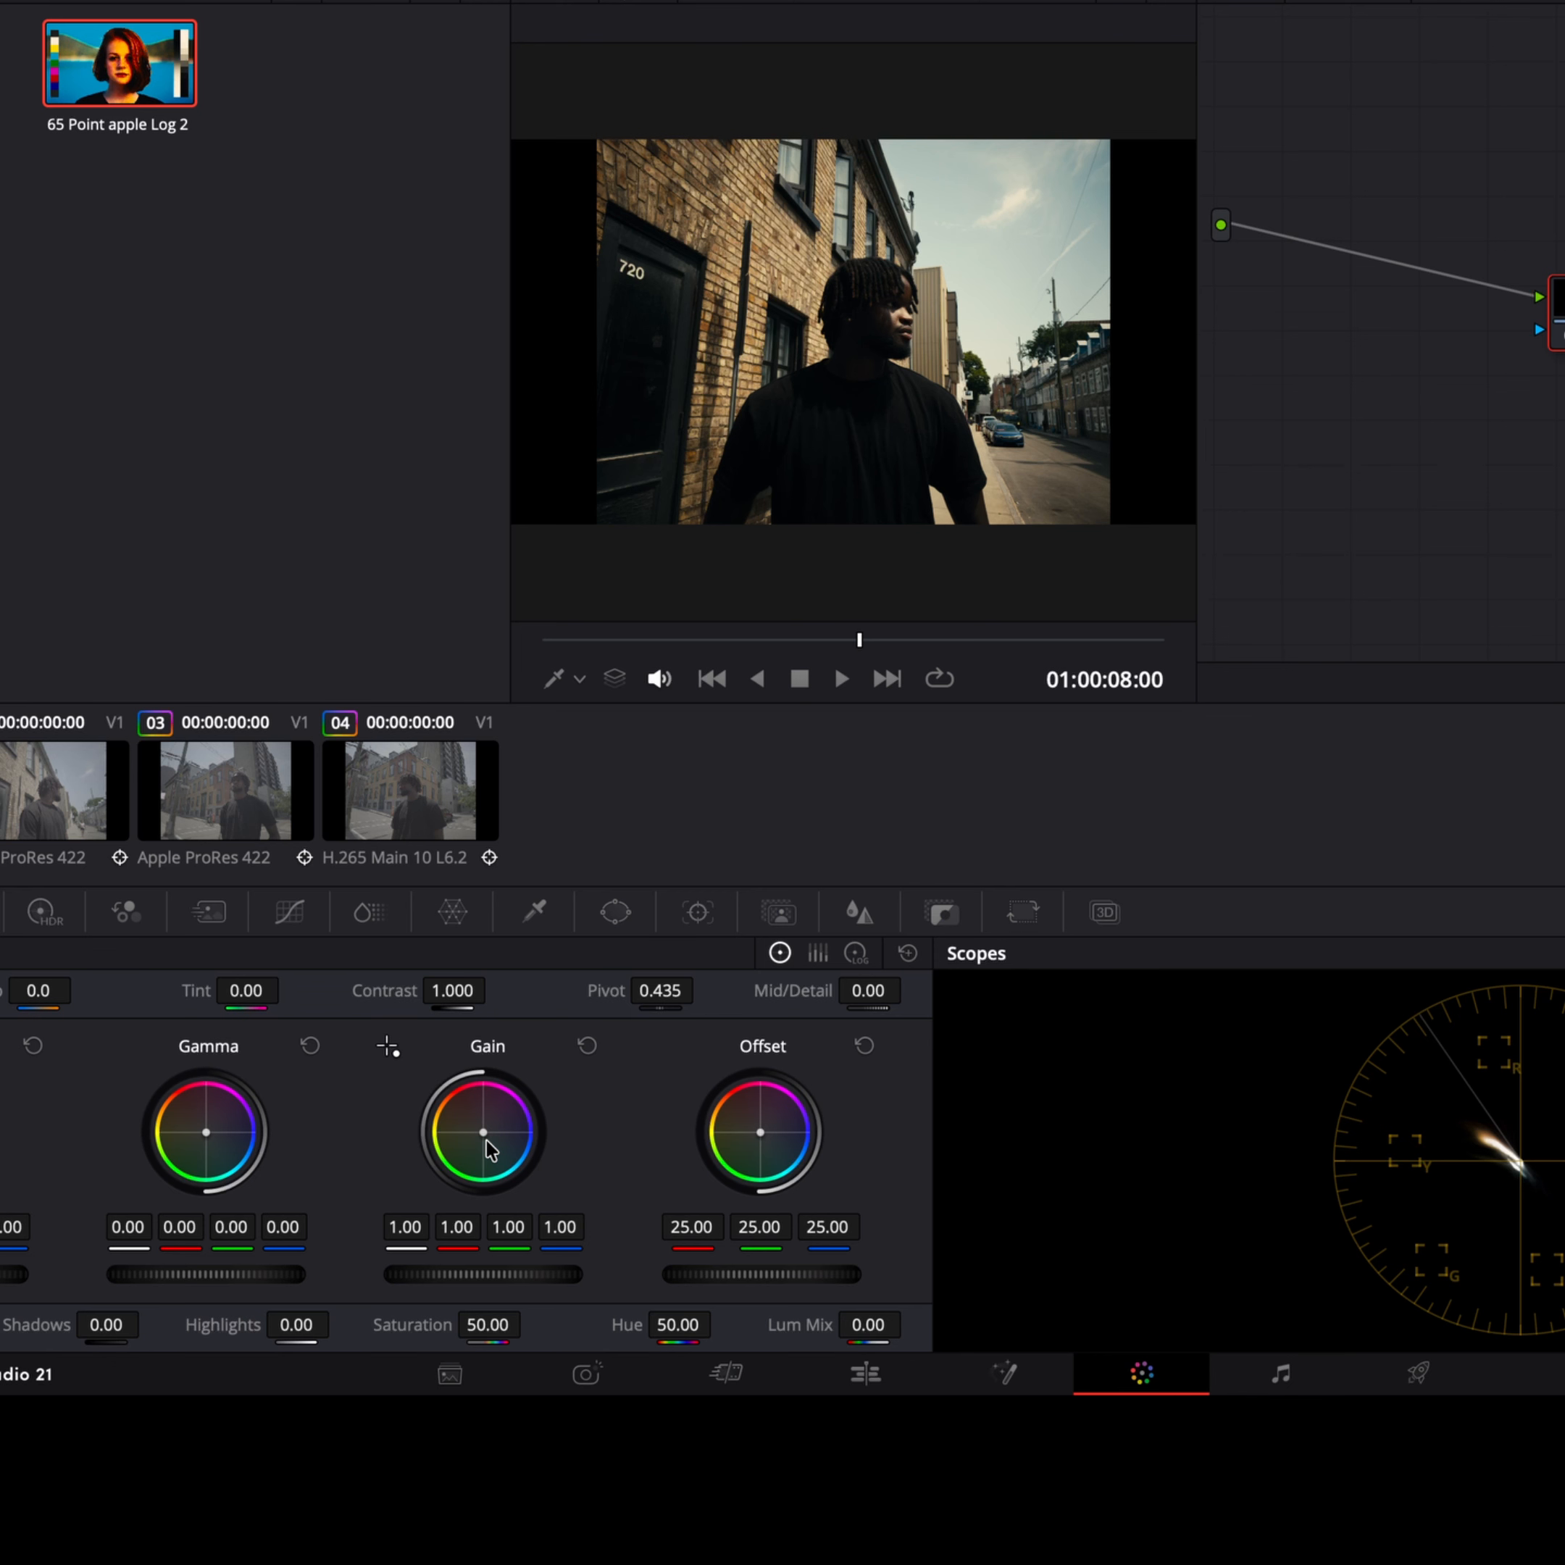
{"action": "left_click_drag", "start_coordinate": [483, 1132], "coordinate": [491, 1134]}
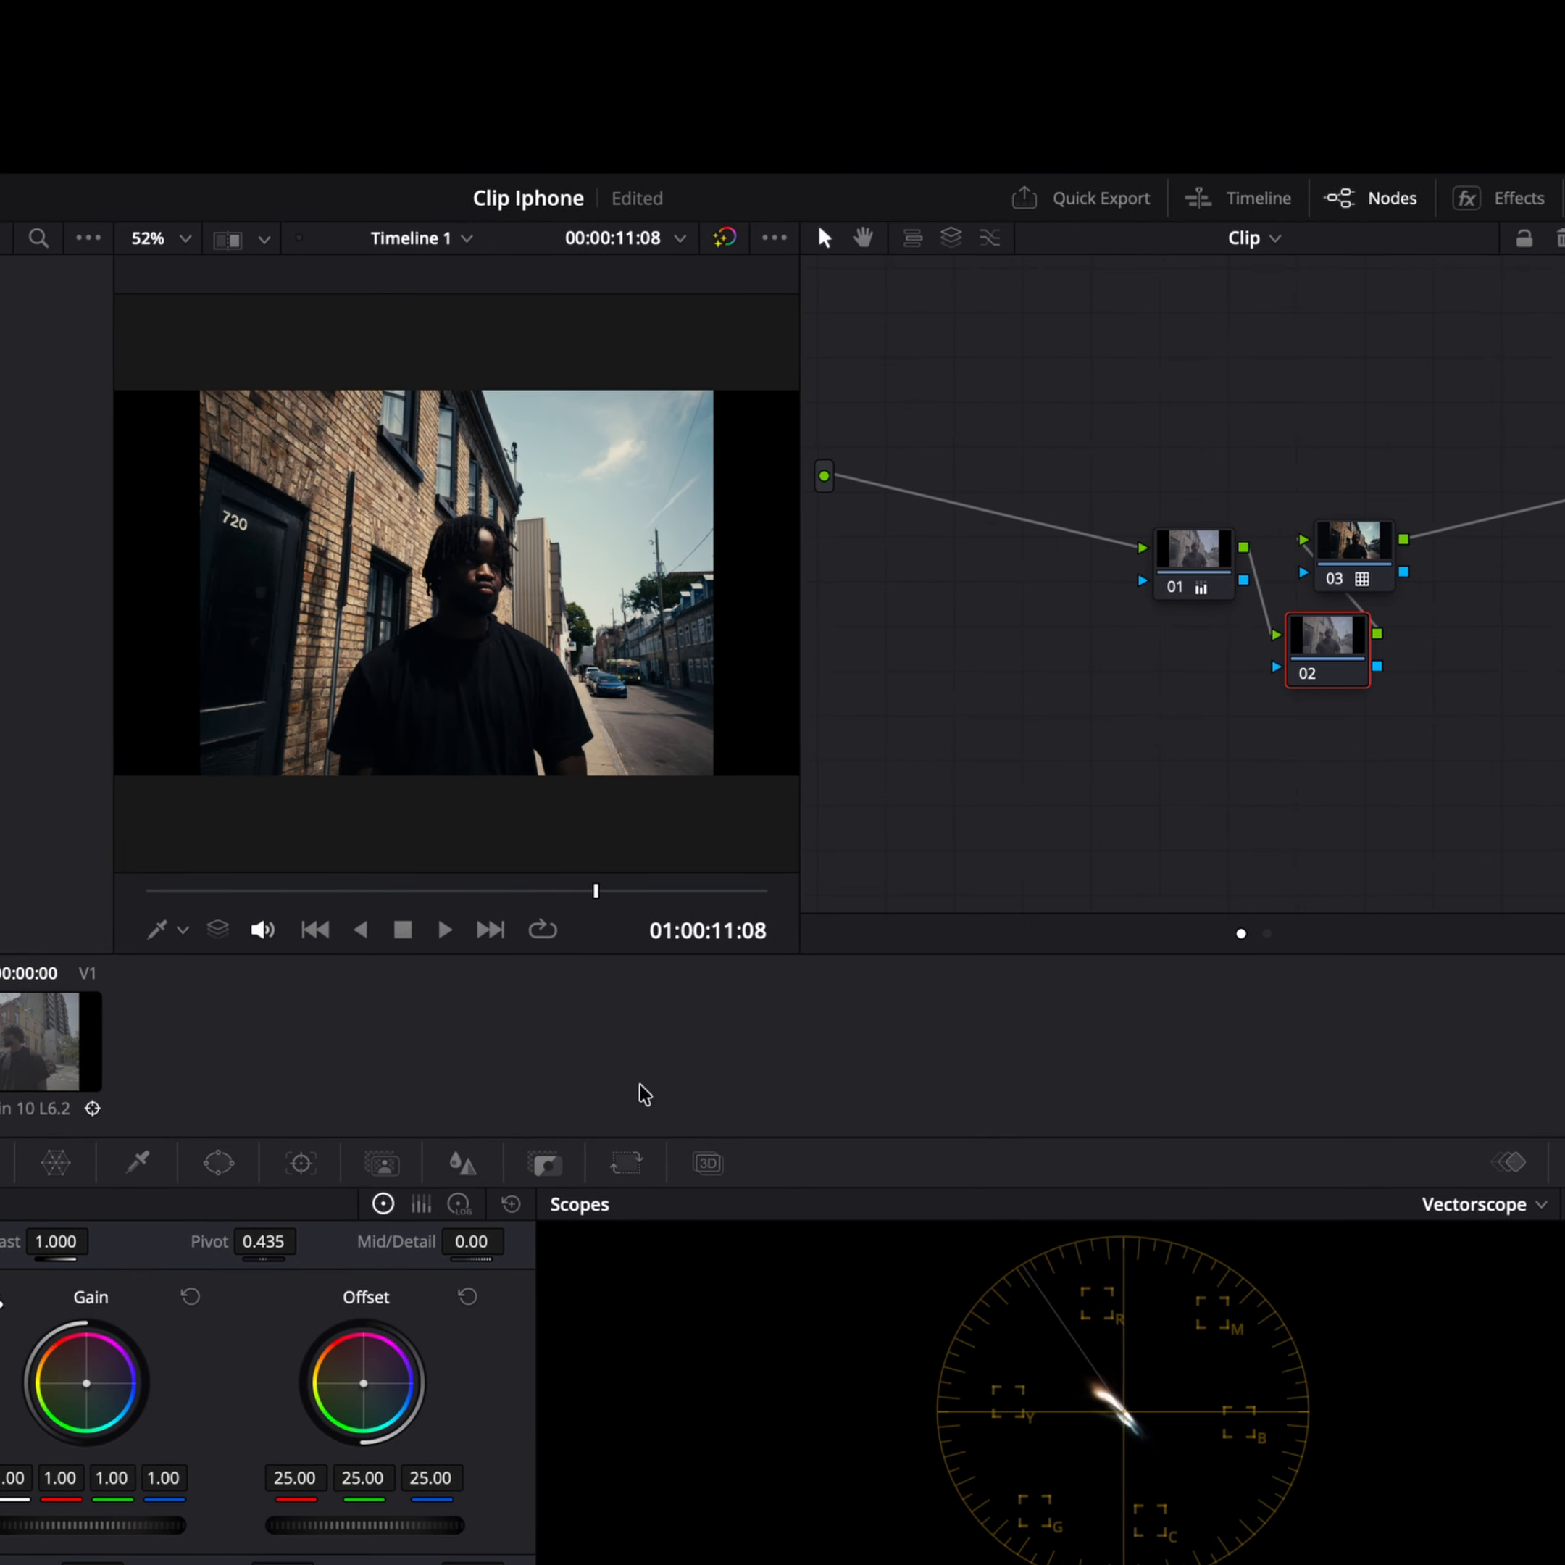
Step: Set node 02's gamma to Linear and its Lum Mix to 0
{"action": "right_click", "coordinate": [1304, 628]}
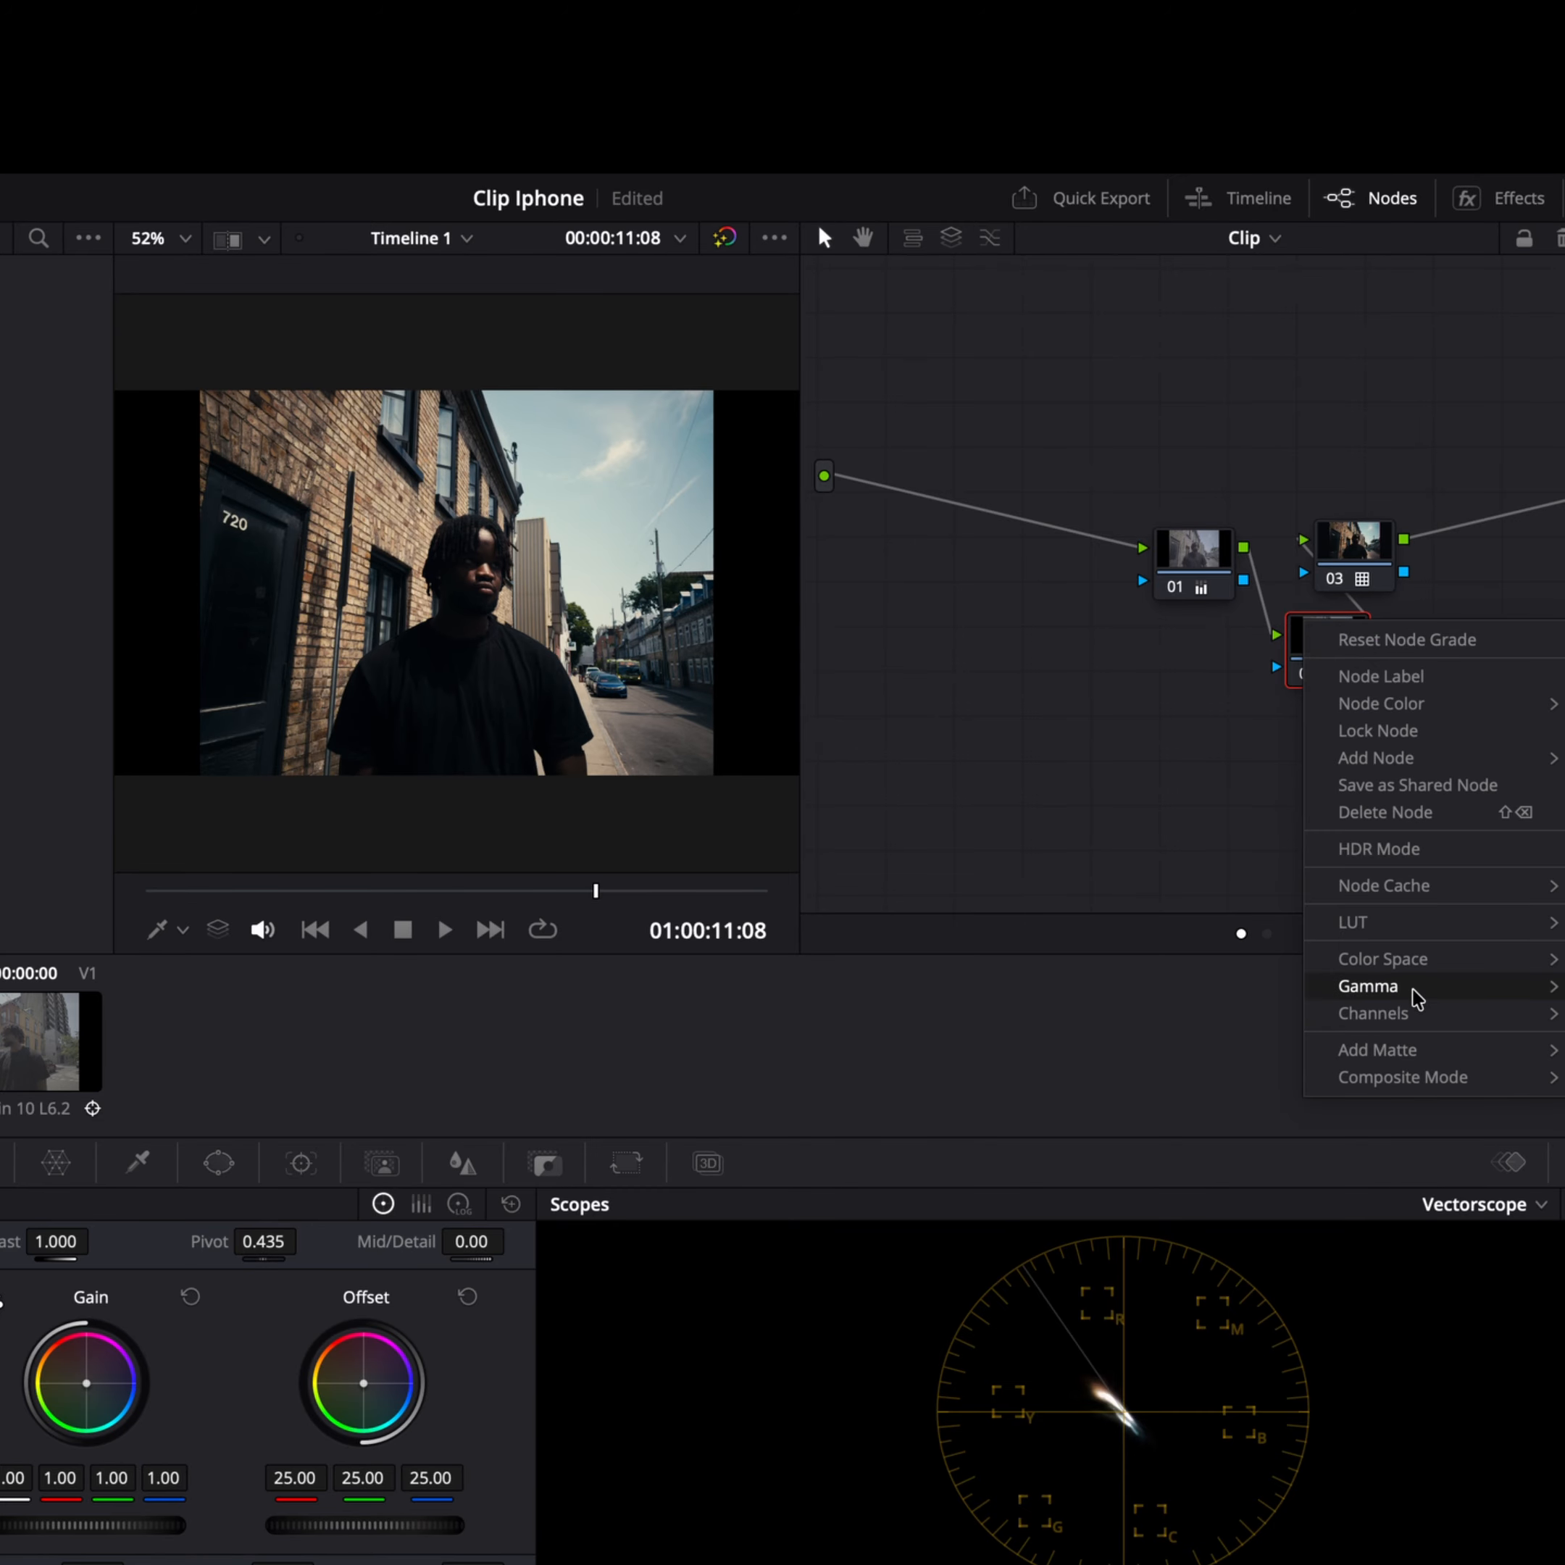
{"action": "mouse_move", "coordinate": [1414, 995]}
{"action": "left_click", "coordinate": [991, 187]}
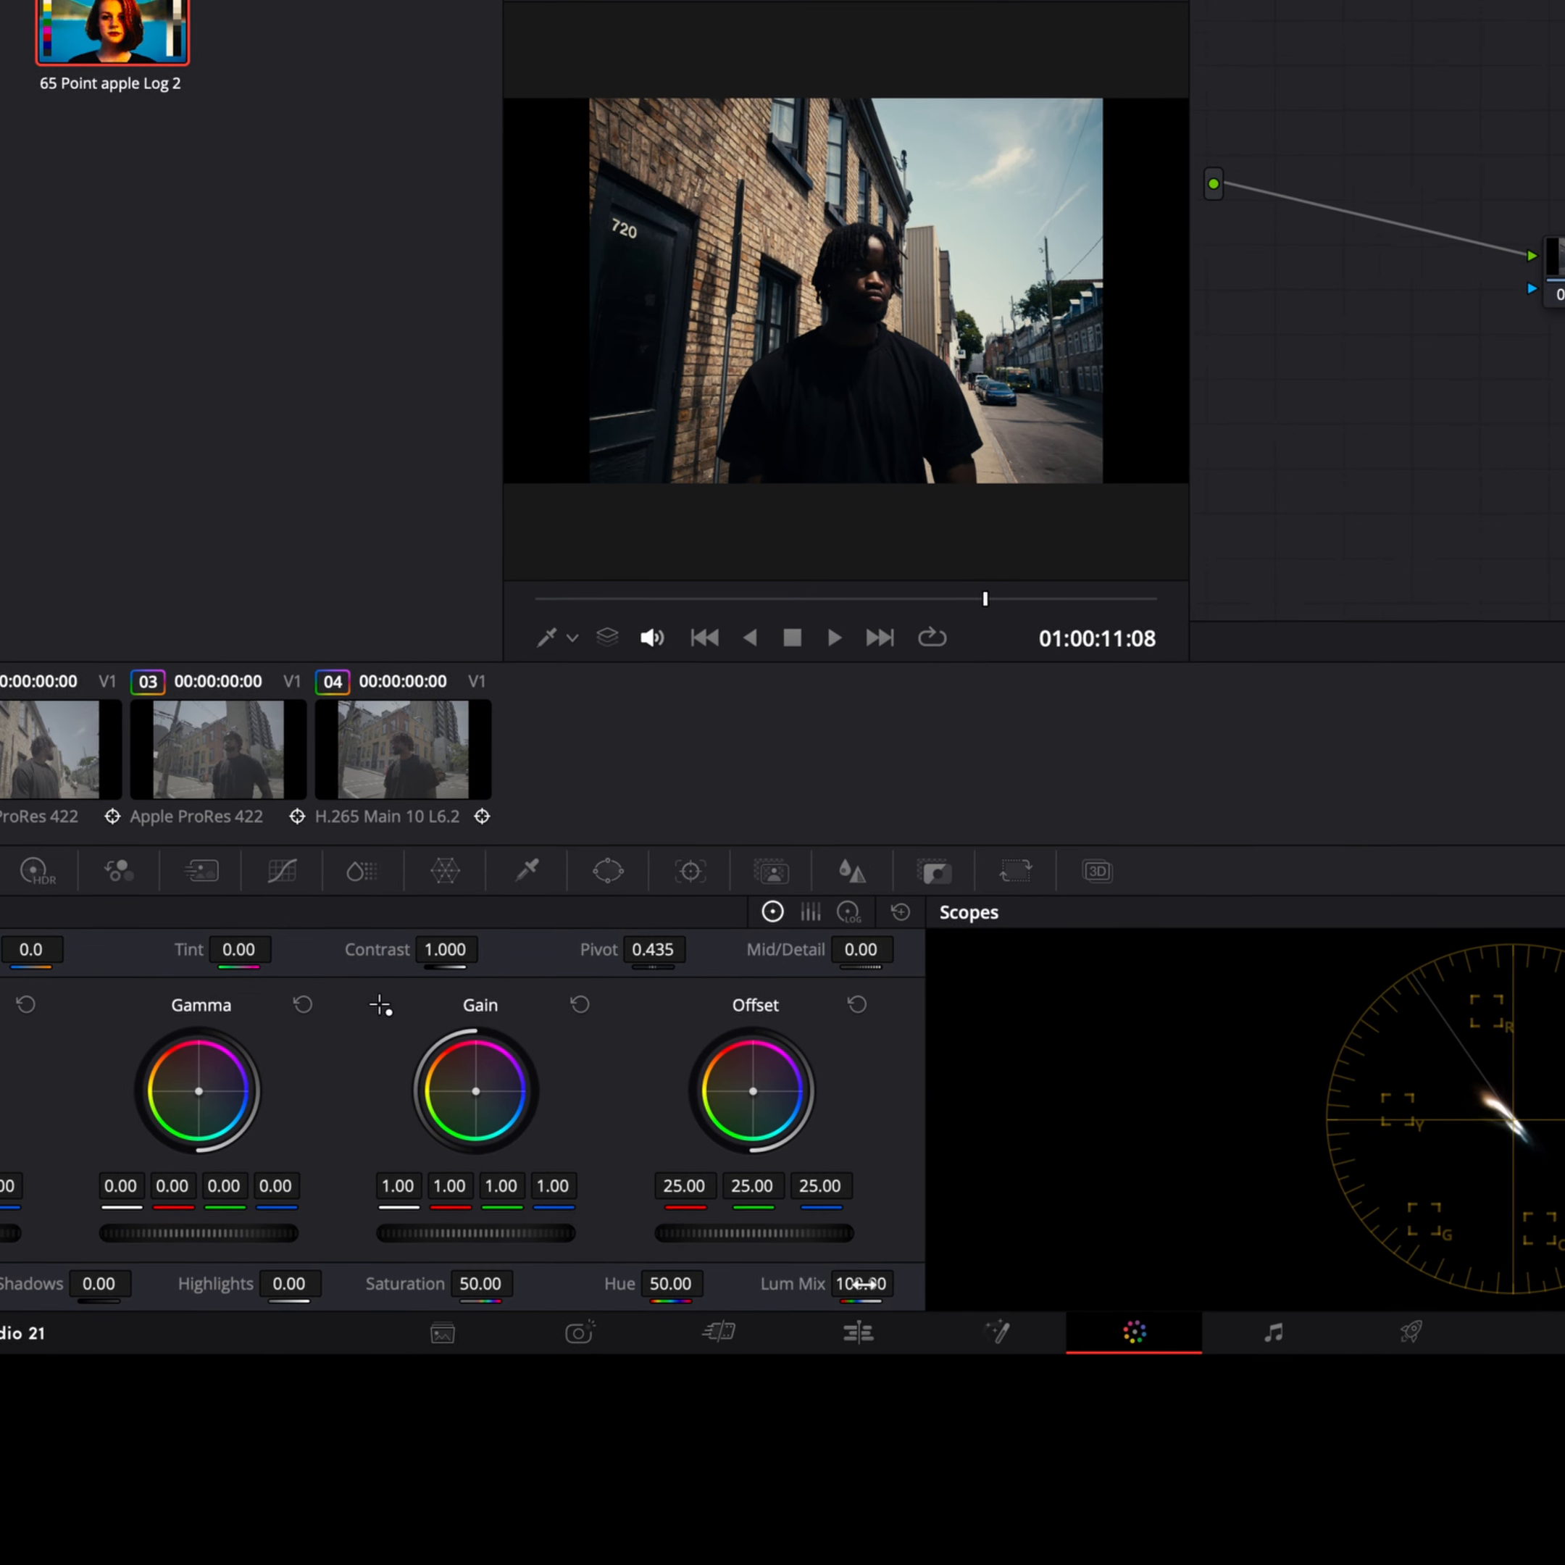
{"action": "left_click_drag", "start_coordinate": [861, 1283], "coordinate": [740, 1282]}
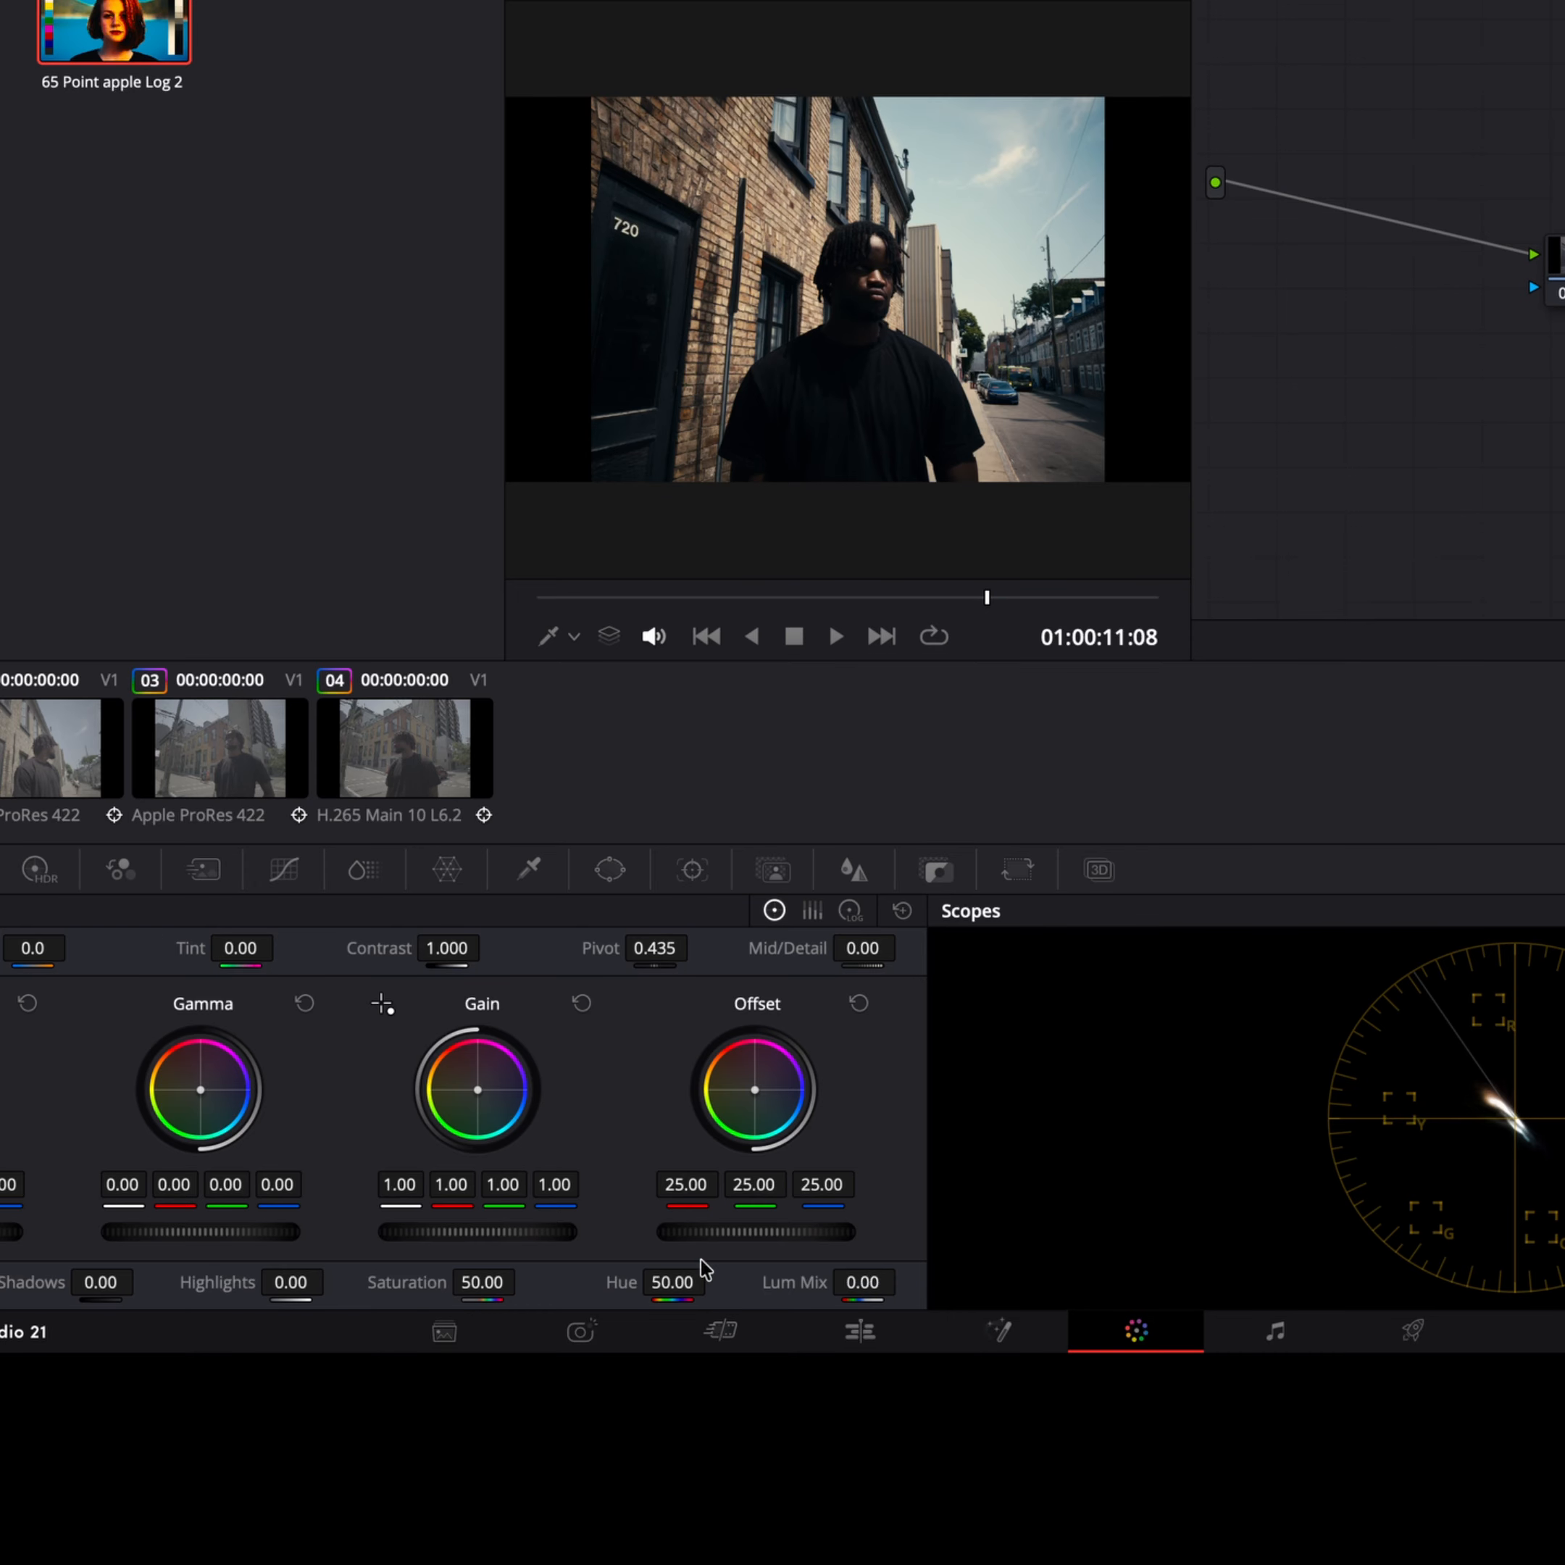
Step: Raise node 02's master gain to 1.66, checking the exposure on the Waveform scope and at another frame of the clip
{"action": "mouse_move", "coordinate": [478, 1230]}
{"action": "left_mouse_down"}
{"action": "mouse_move", "coordinate": [518, 1230]}
{"action": "mouse_move", "coordinate": [465, 1231]}
{"action": "left_mouse_up"}
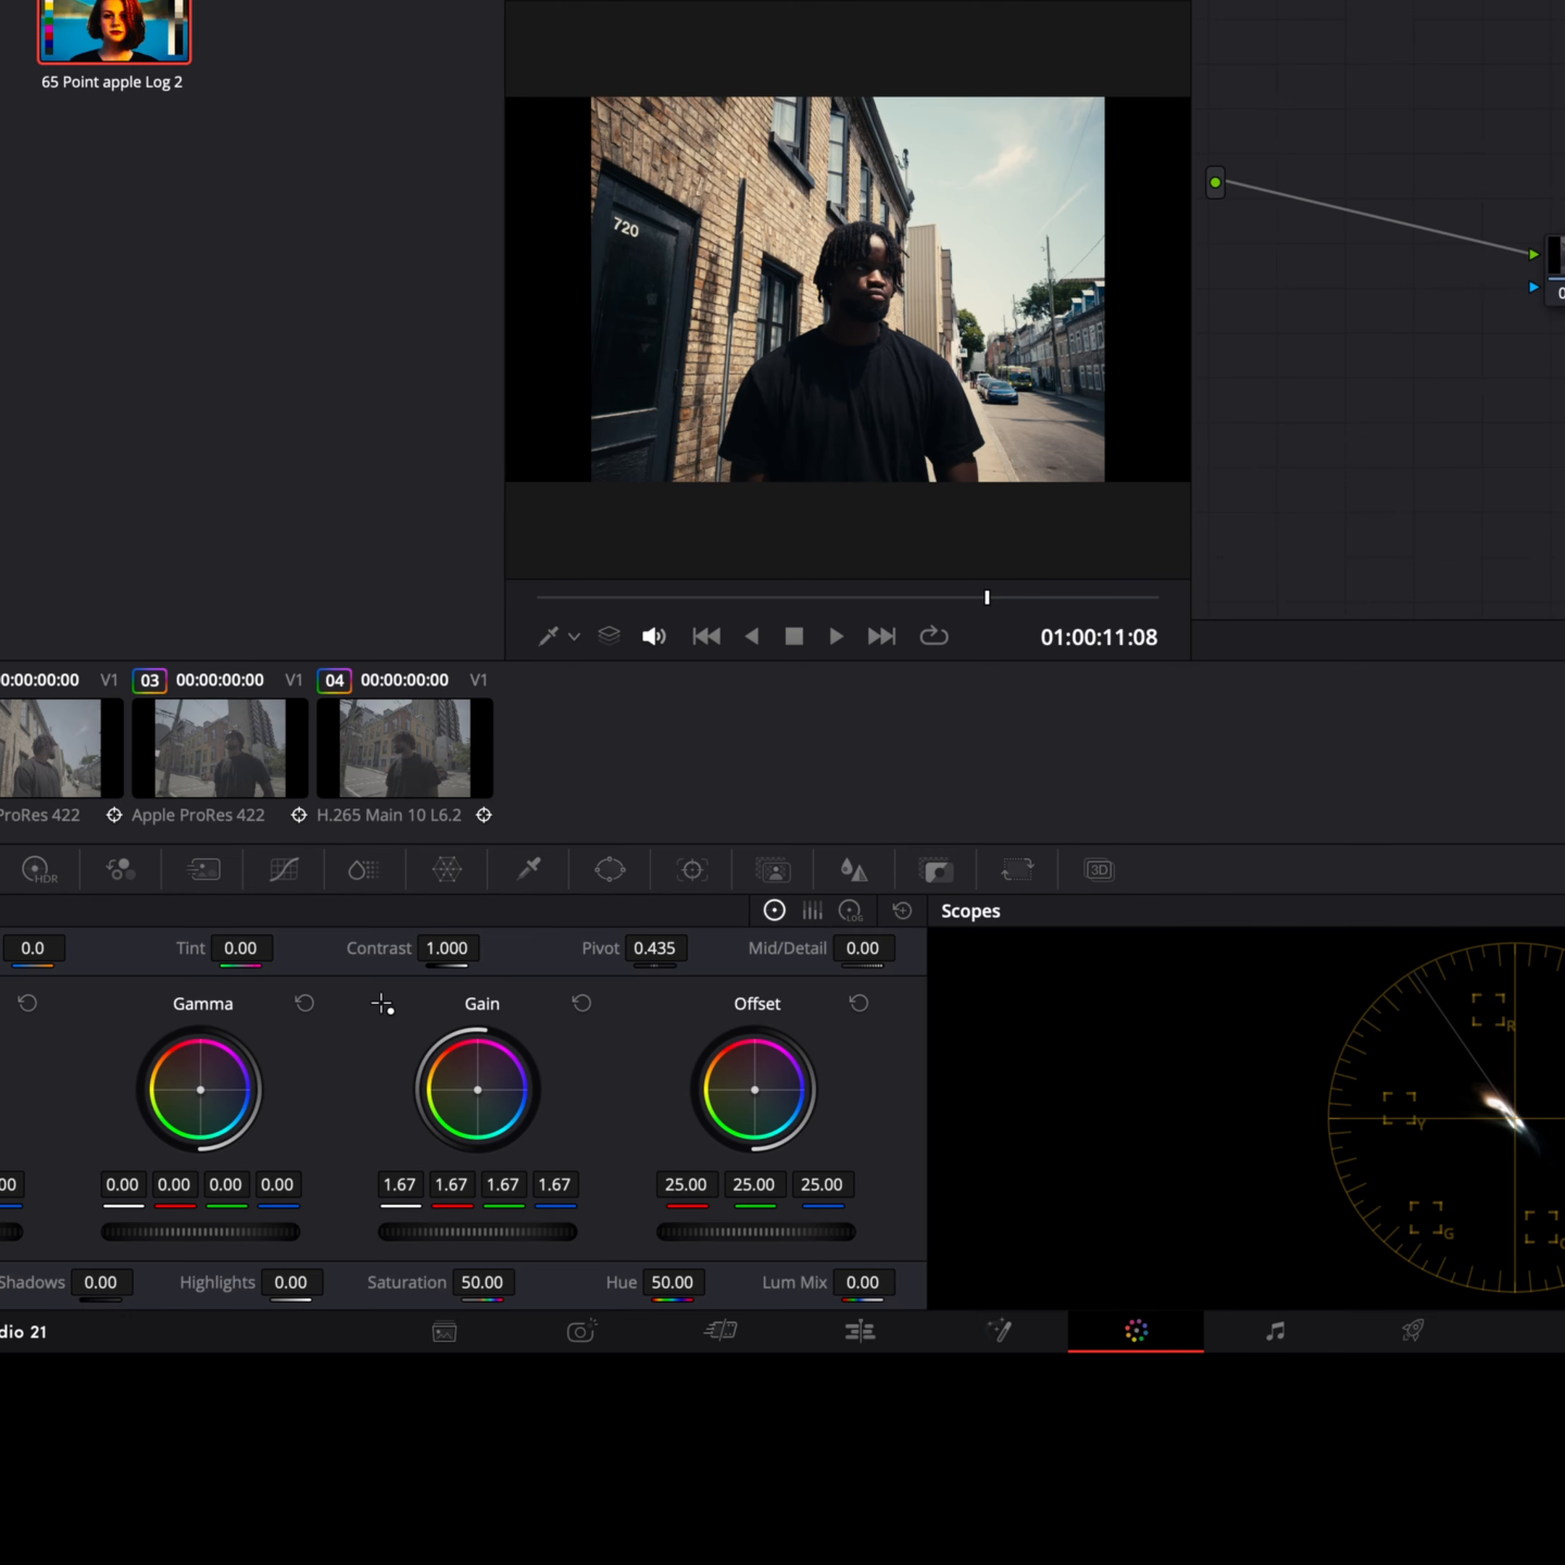
{"action": "left_click", "coordinate": [1561, 946]}
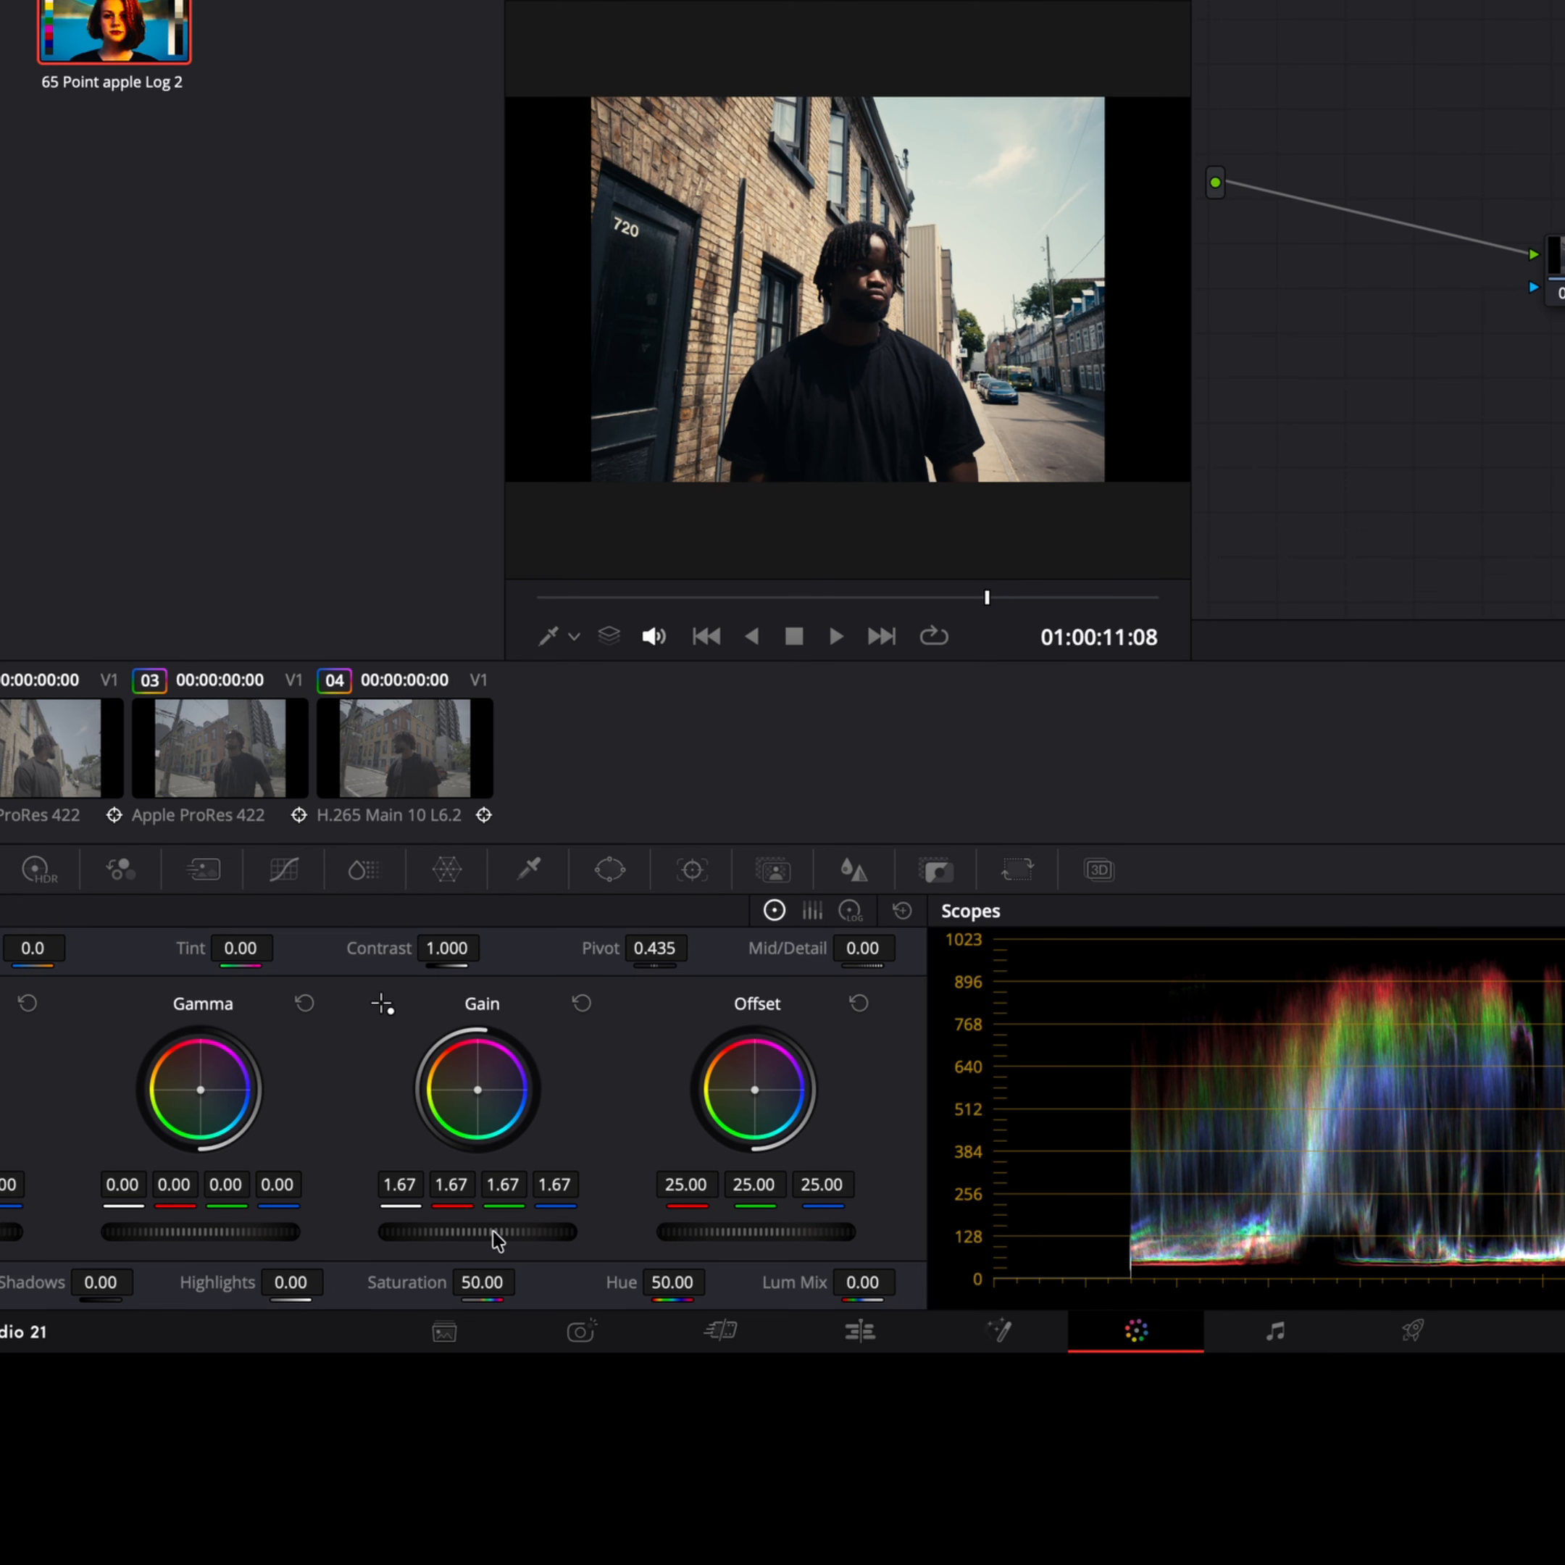
{"action": "left_click_drag", "start_coordinate": [478, 1231], "coordinate": [476, 1231]}
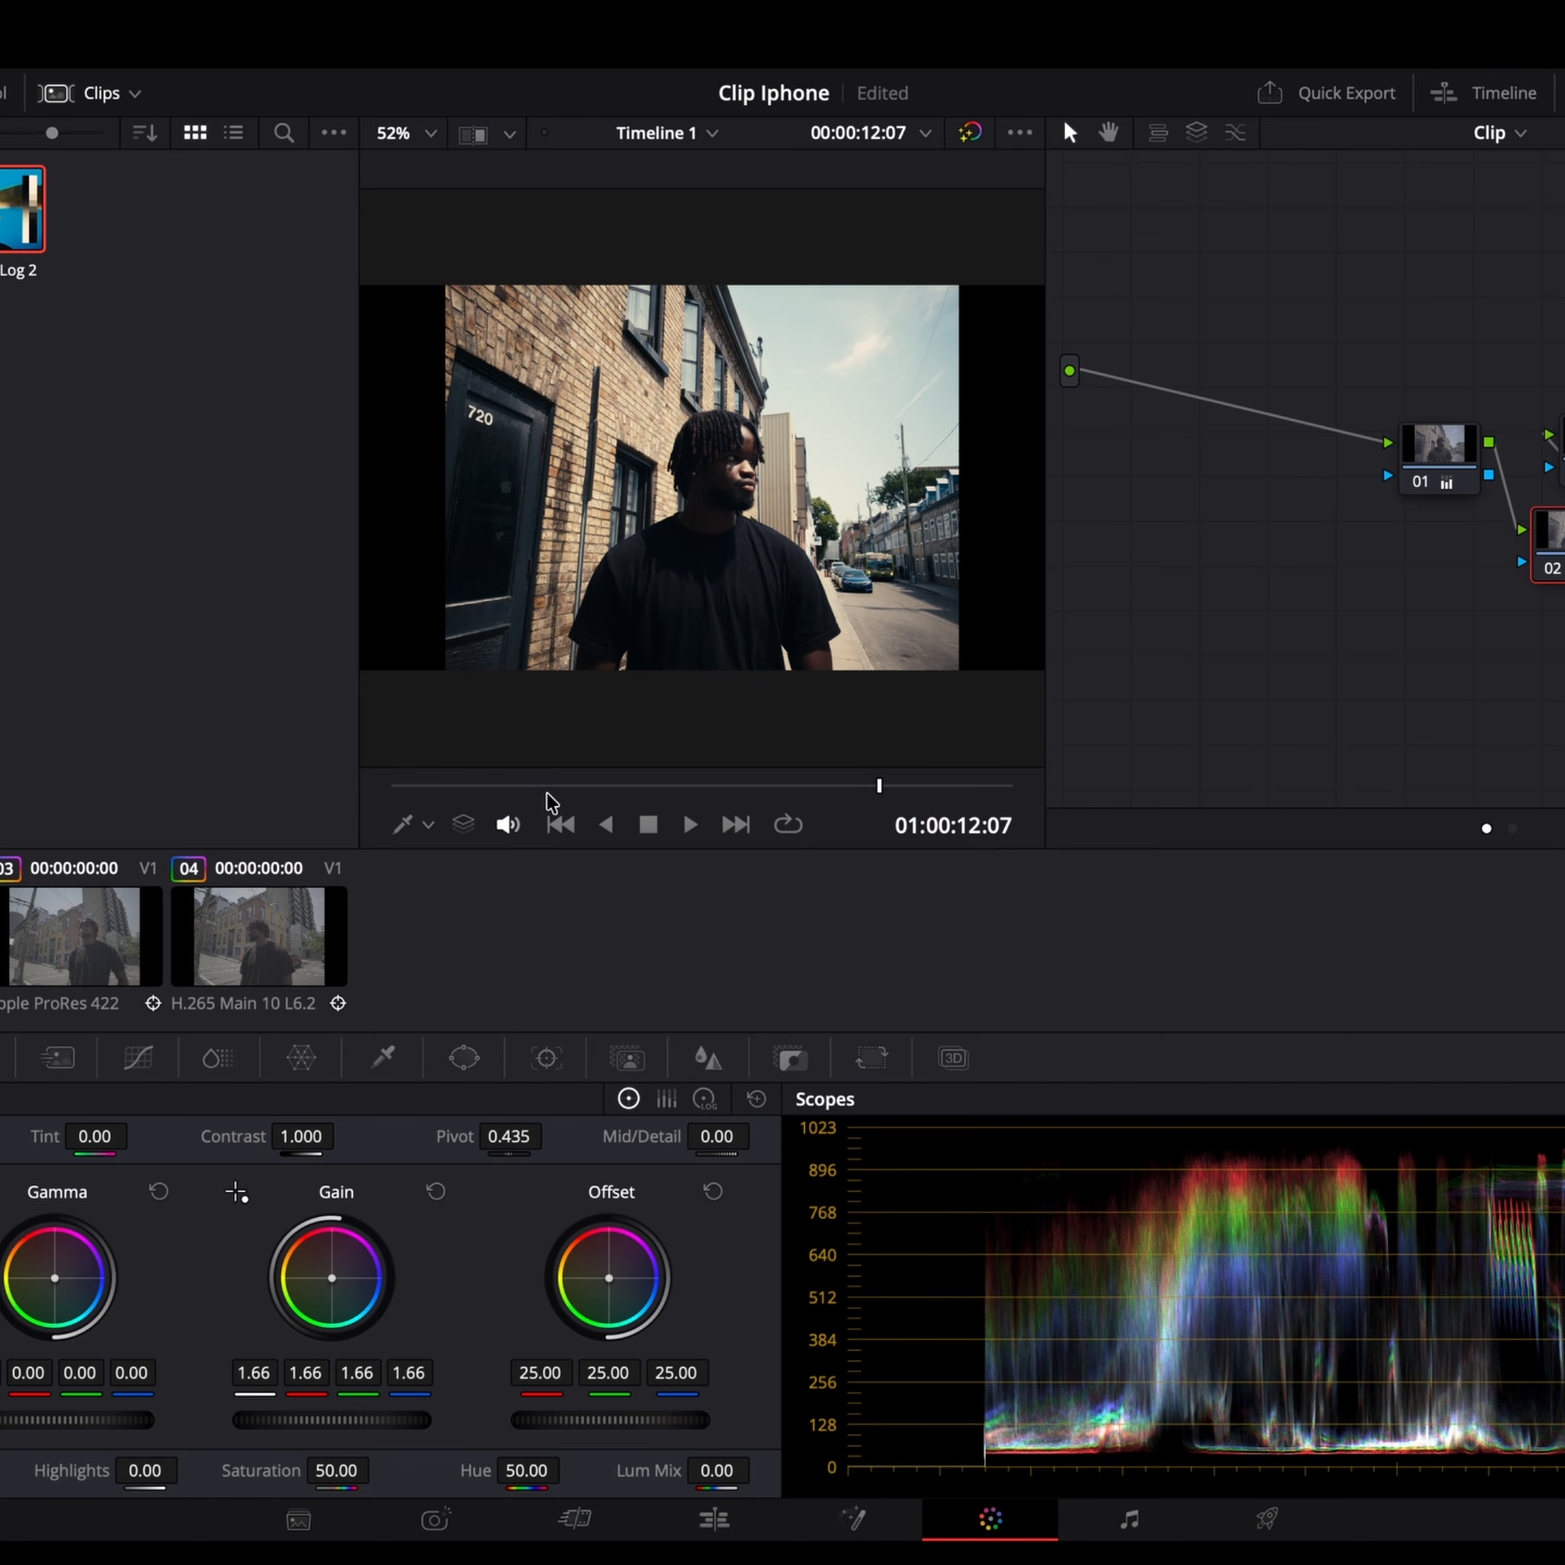
{"action": "left_click", "coordinate": [533, 787]}
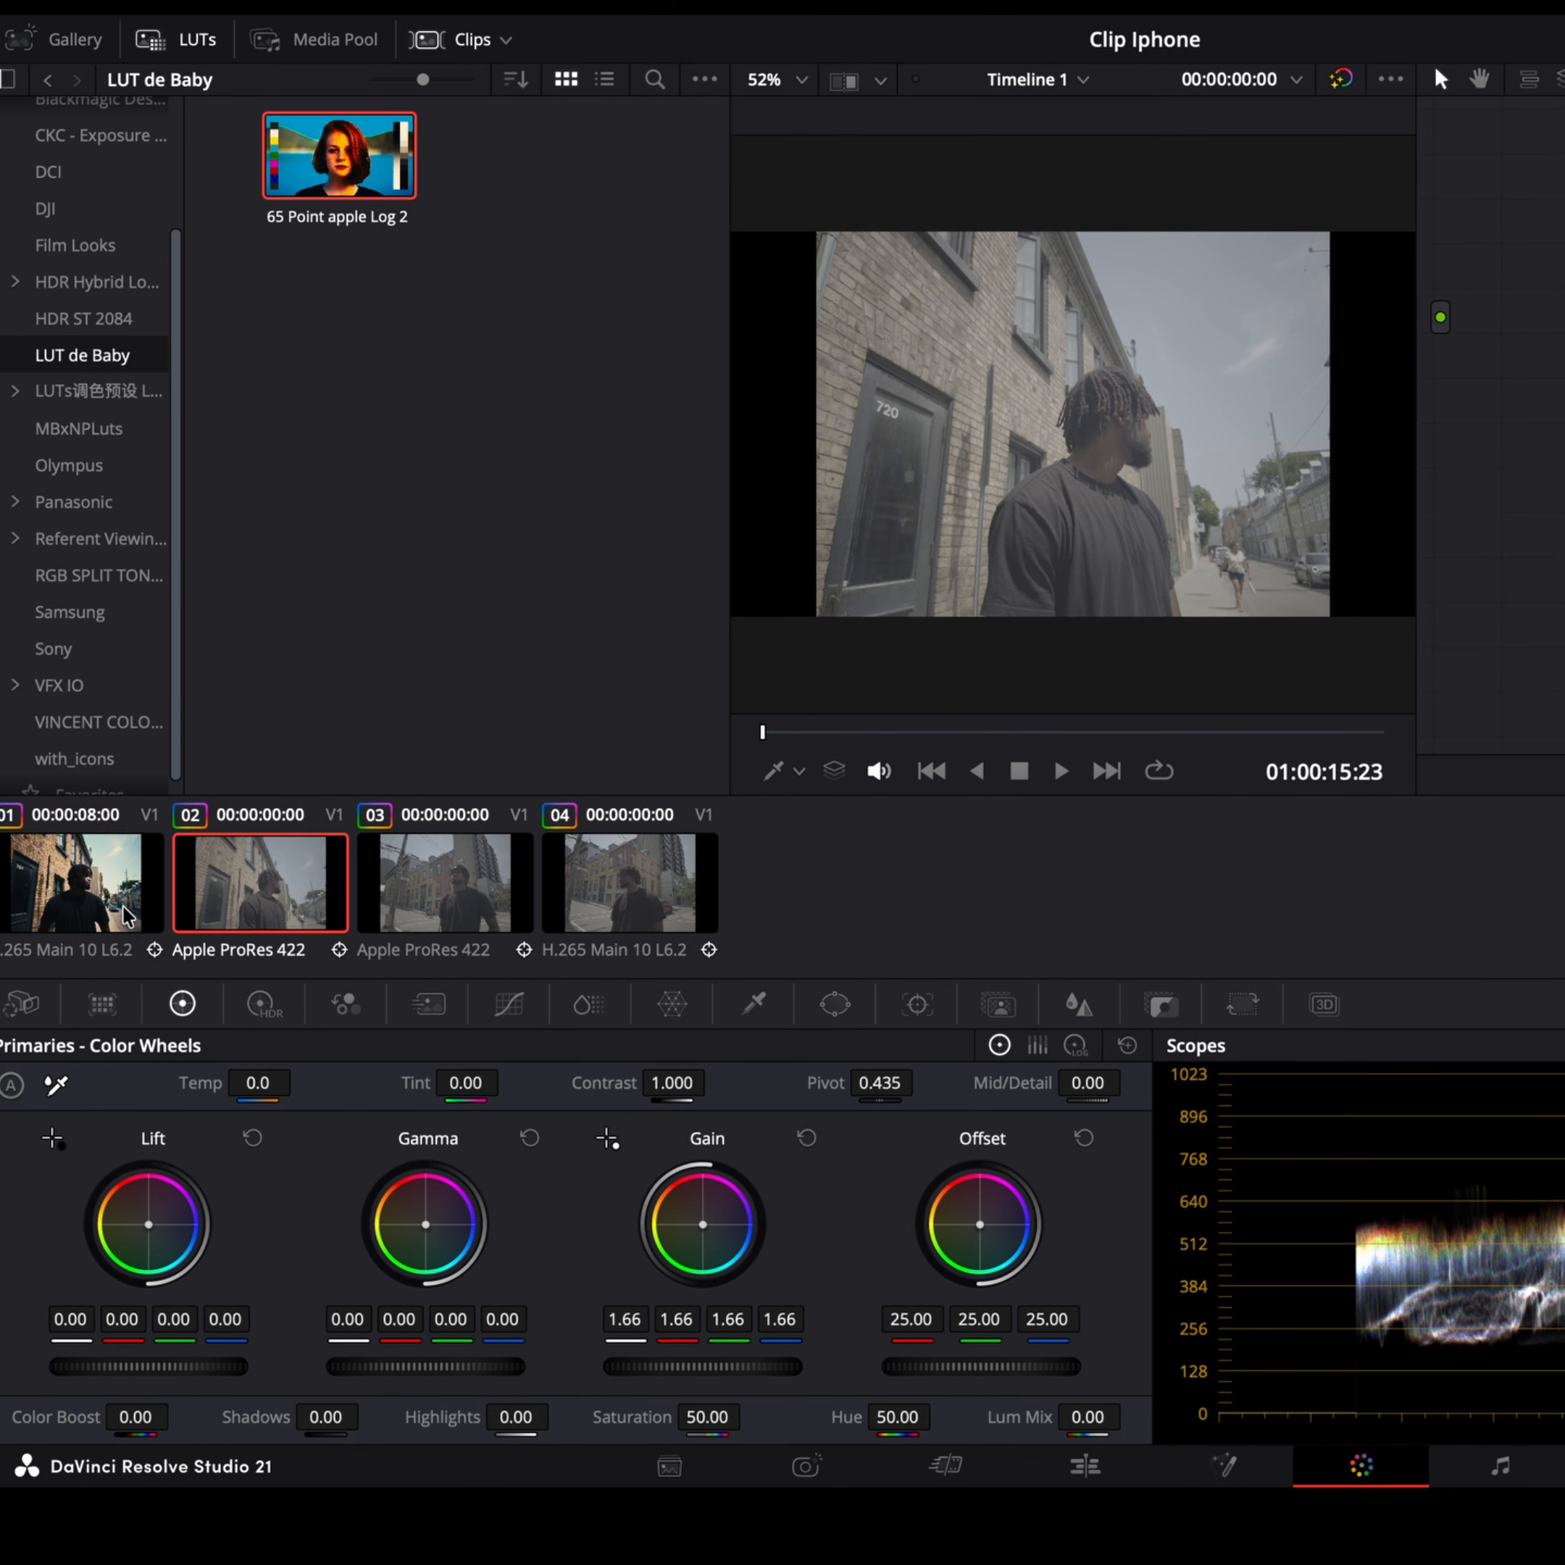
Step: Apply the first clip's grade to clip 02
{"action": "right_click", "coordinate": [125, 914]}
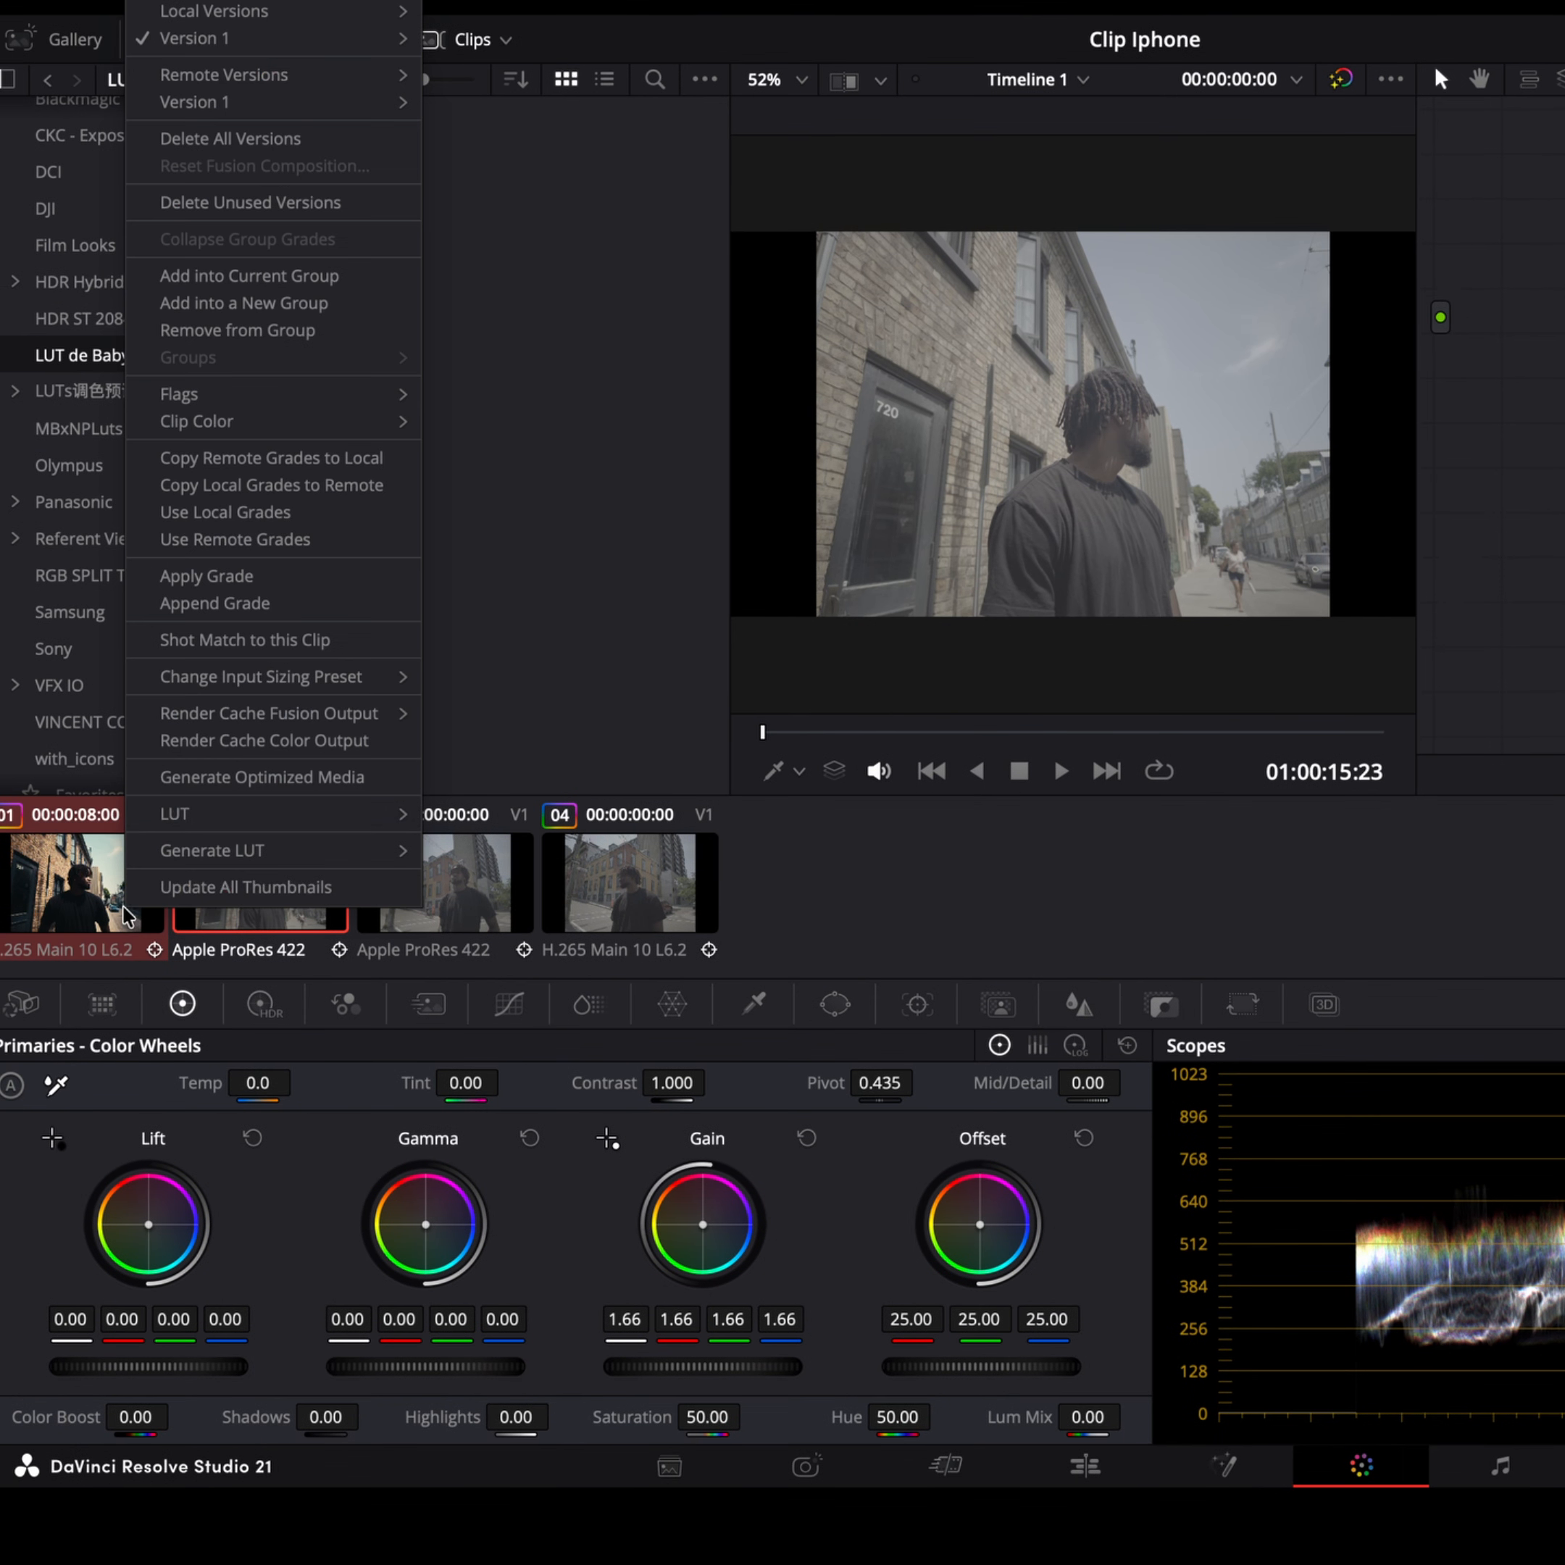
{"action": "left_click", "coordinate": [283, 577]}
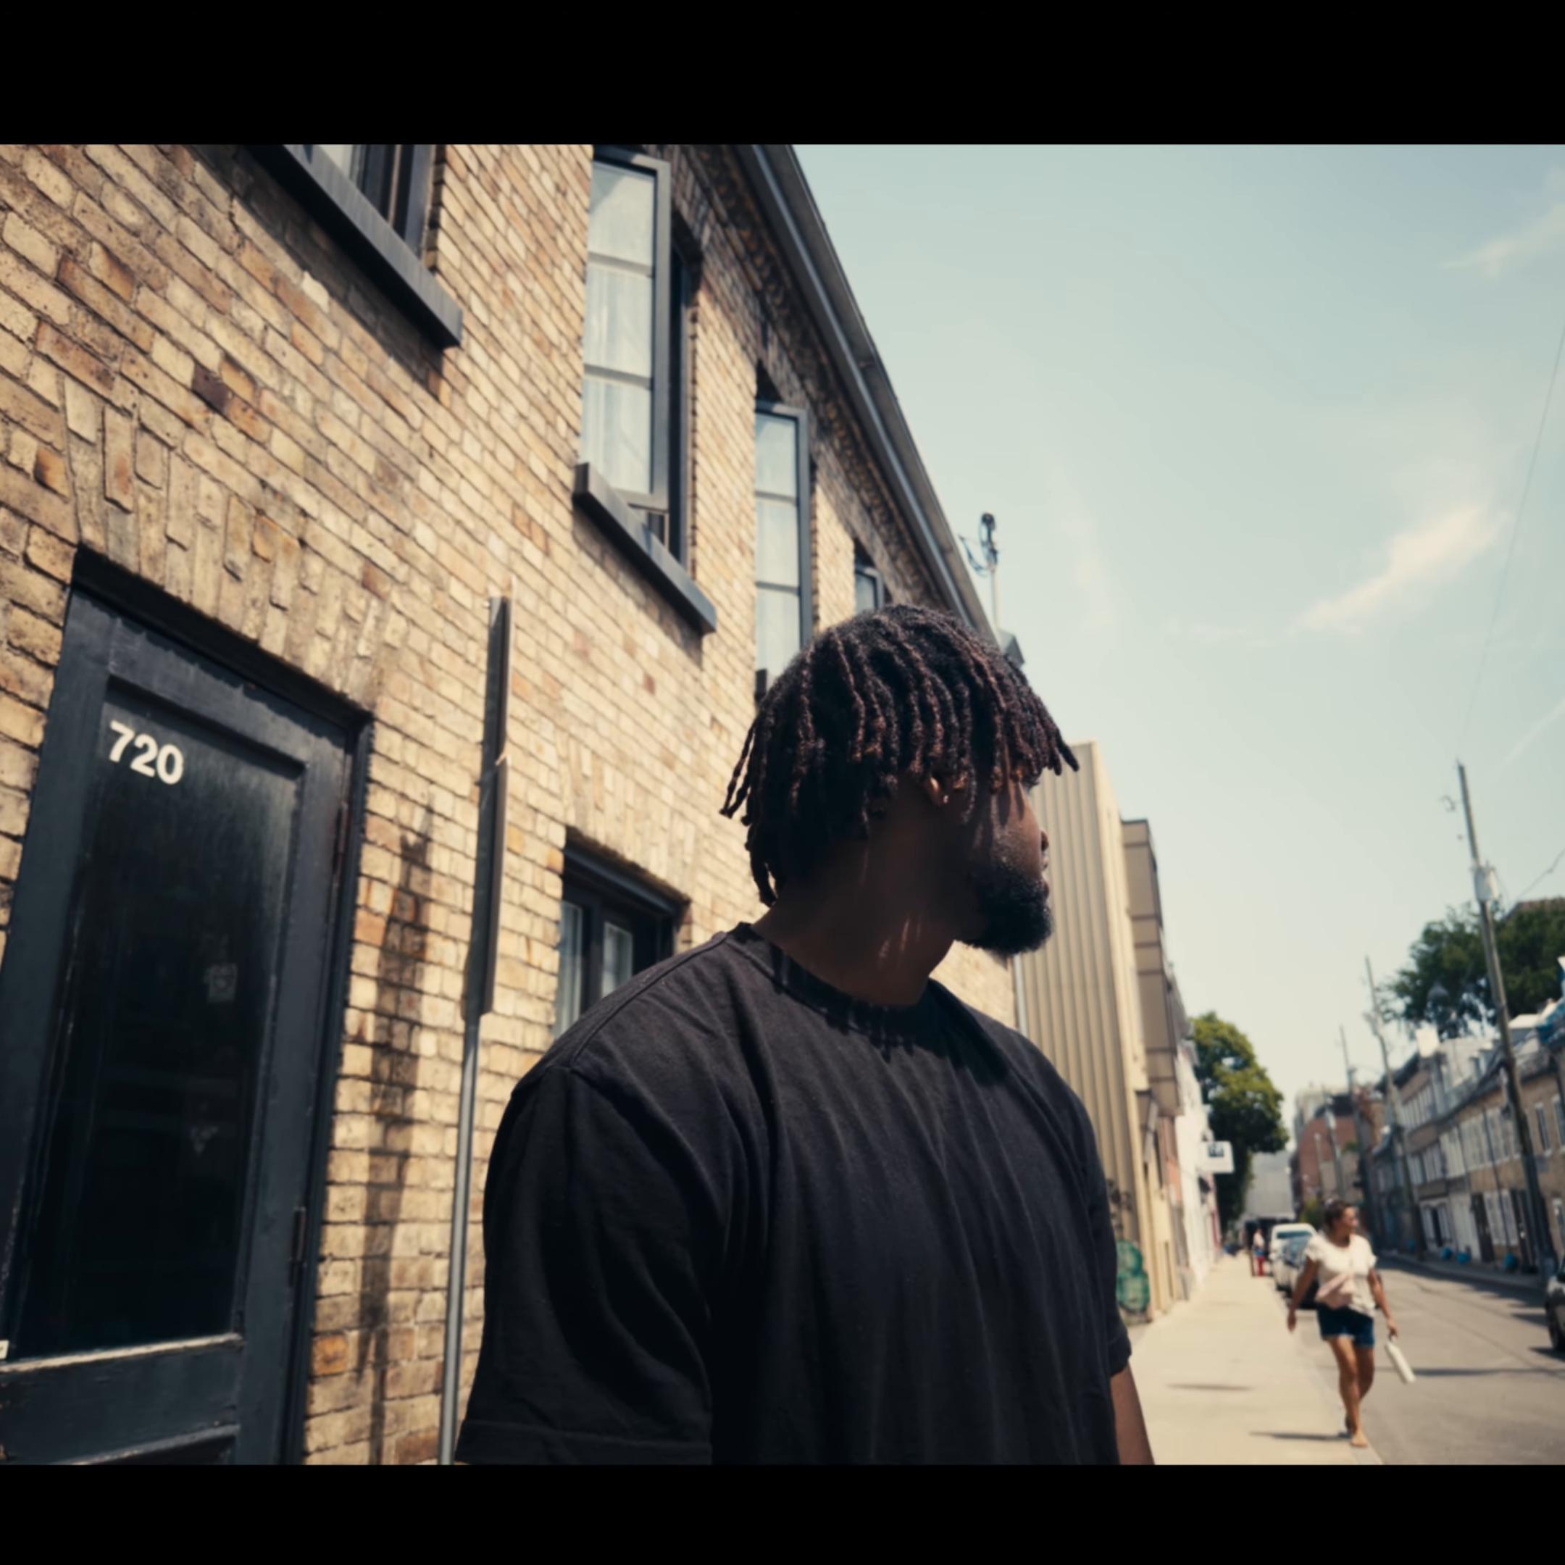